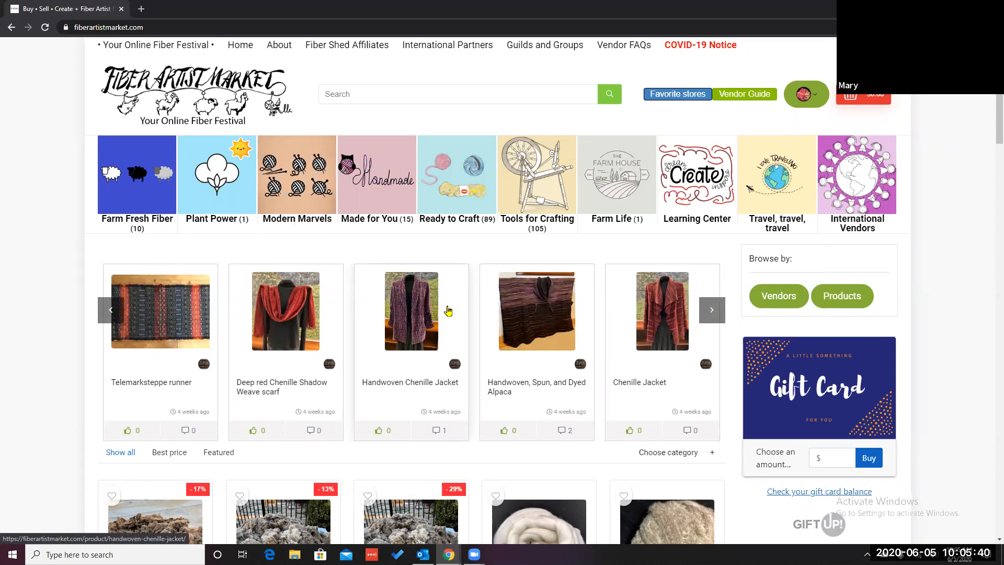
Step: Open the vendor dashboard from the account menu and go to its Products list
{"action": "left_click", "coordinate": [817, 99]}
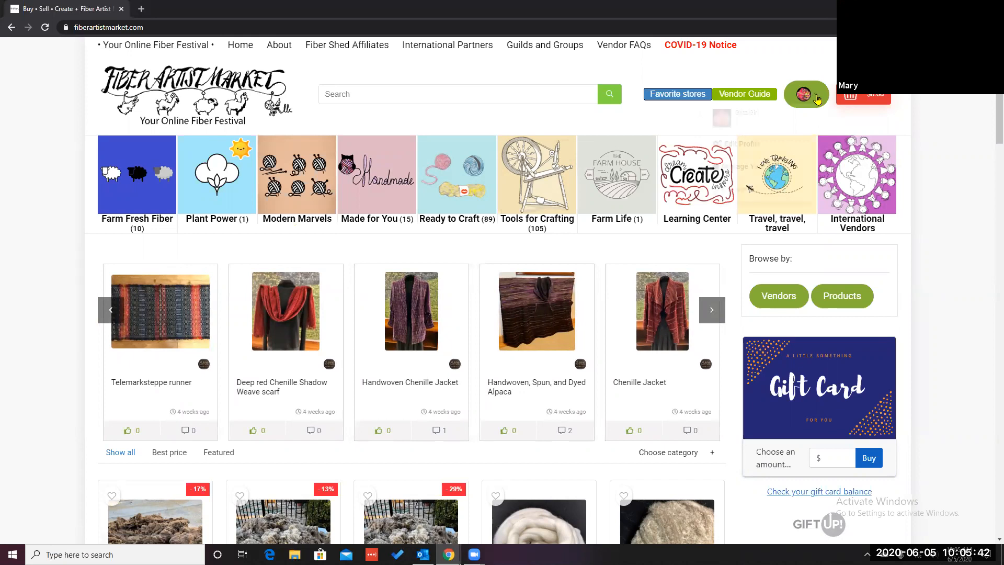
{"action": "left_click", "coordinate": [778, 167]}
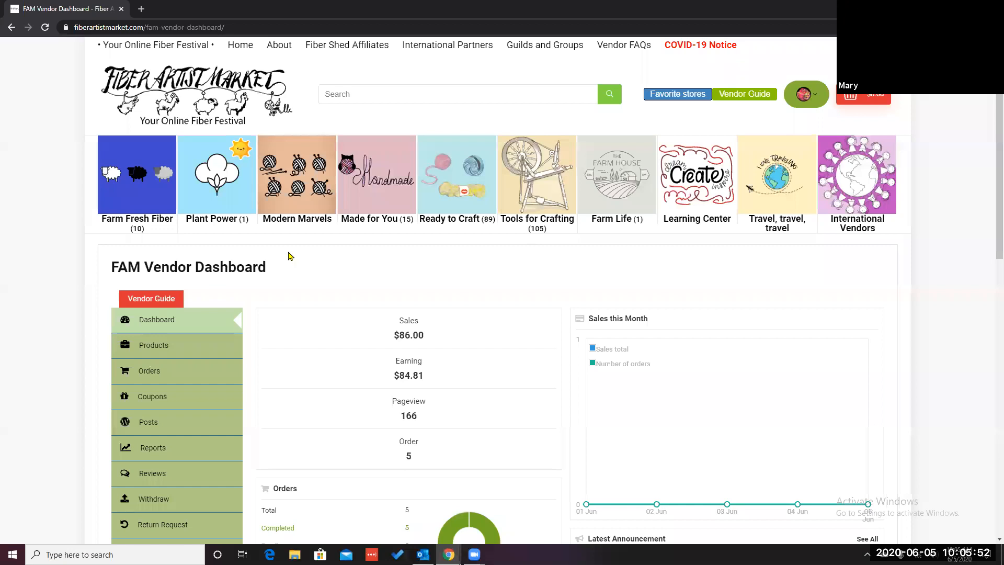
{"action": "scroll", "coordinate": [290, 255], "scroll_direction": "down", "scroll_amount": 1}
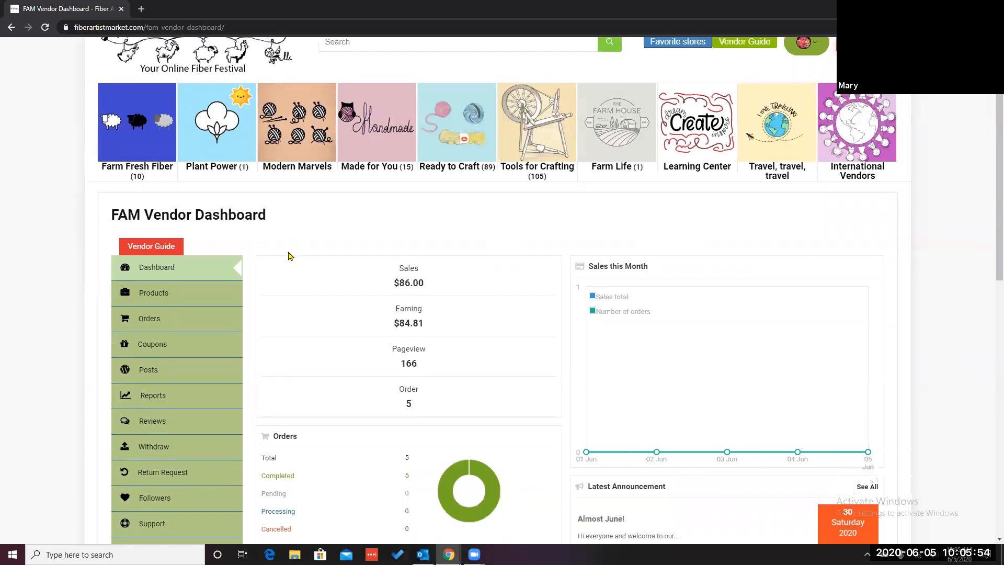
{"action": "left_click", "coordinate": [163, 302]}
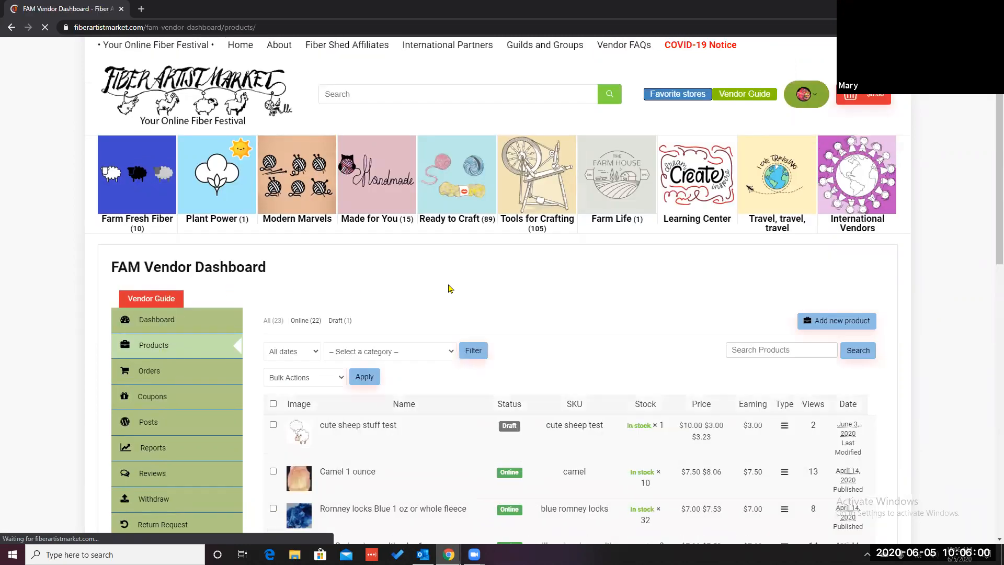
Step: Open the draft product 'cute sheep stuff test' for editing
{"action": "scroll", "coordinate": [450, 288], "scroll_direction": "down", "scroll_amount": 2}
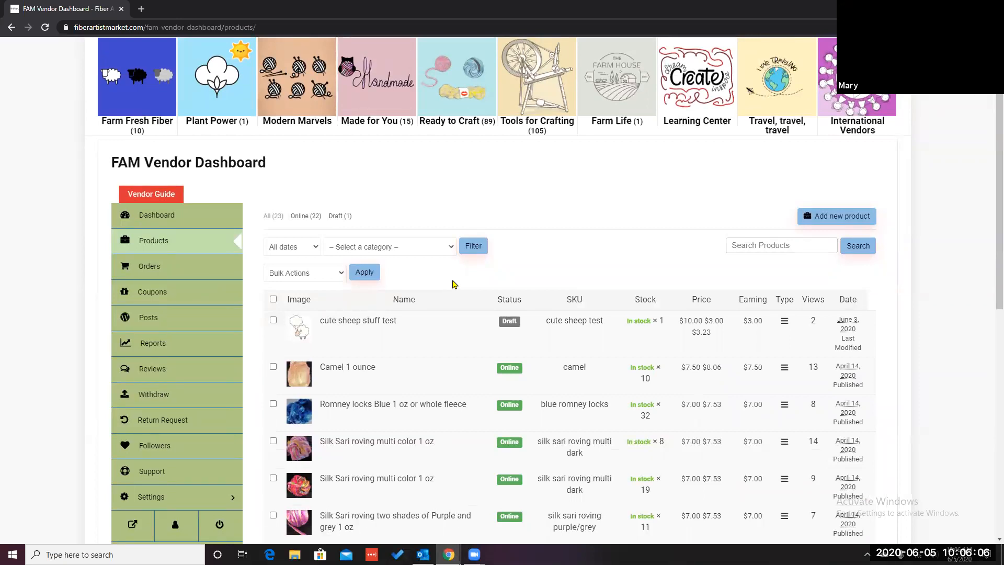
{"action": "mouse_move", "coordinate": [405, 331]}
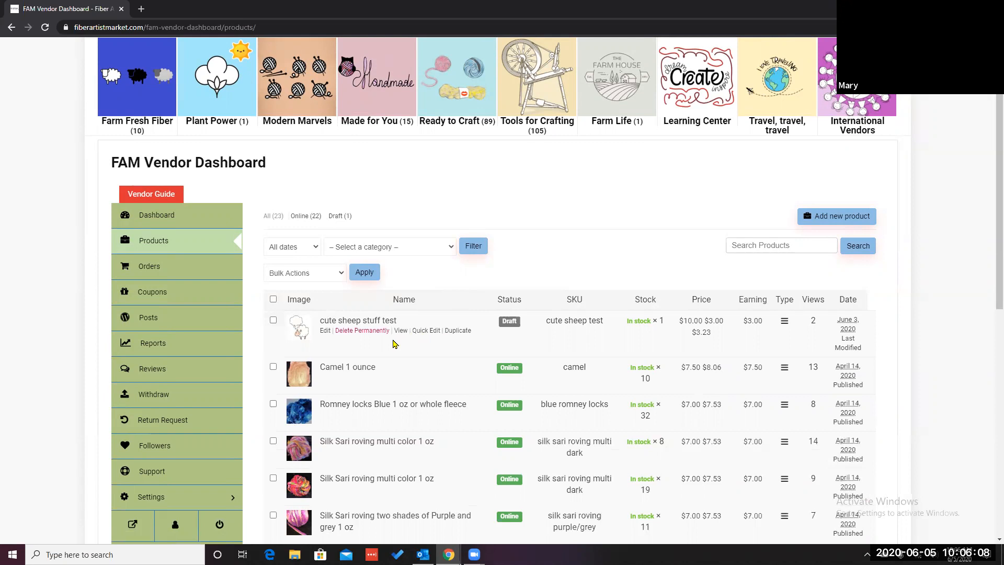
{"action": "scroll", "coordinate": [393, 340], "scroll_direction": "down", "scroll_amount": 1}
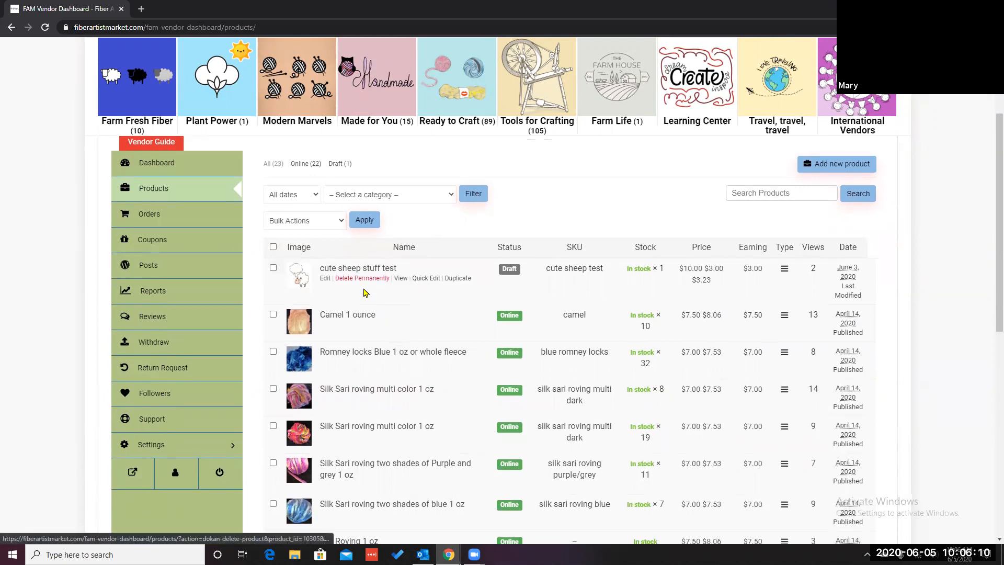
{"action": "left_click", "coordinate": [325, 278]}
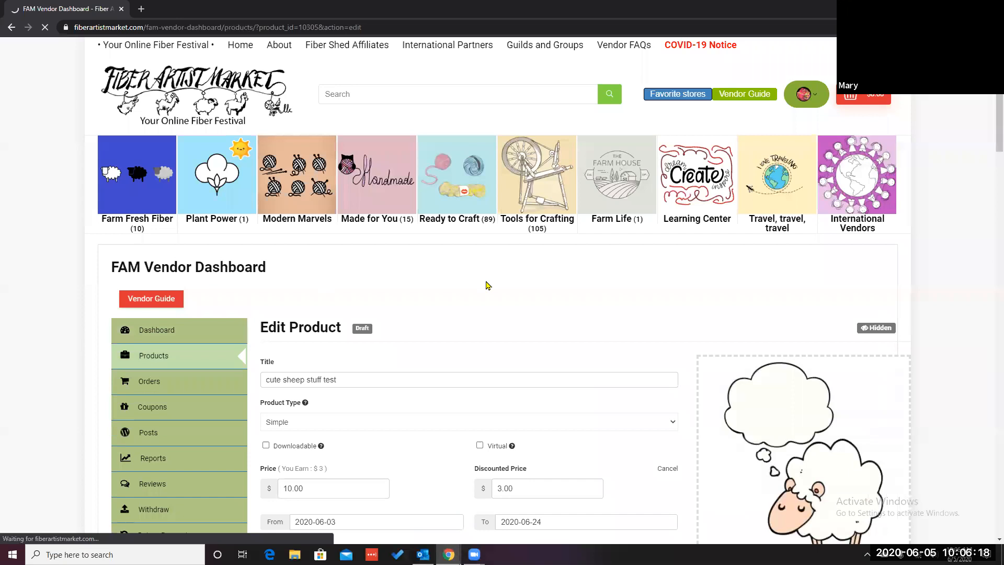
Step: Change the product type to Variable
{"action": "scroll", "coordinate": [486, 282], "scroll_direction": "down", "scroll_amount": 2}
{"action": "scroll", "coordinate": [478, 225], "scroll_direction": "down", "scroll_amount": 1}
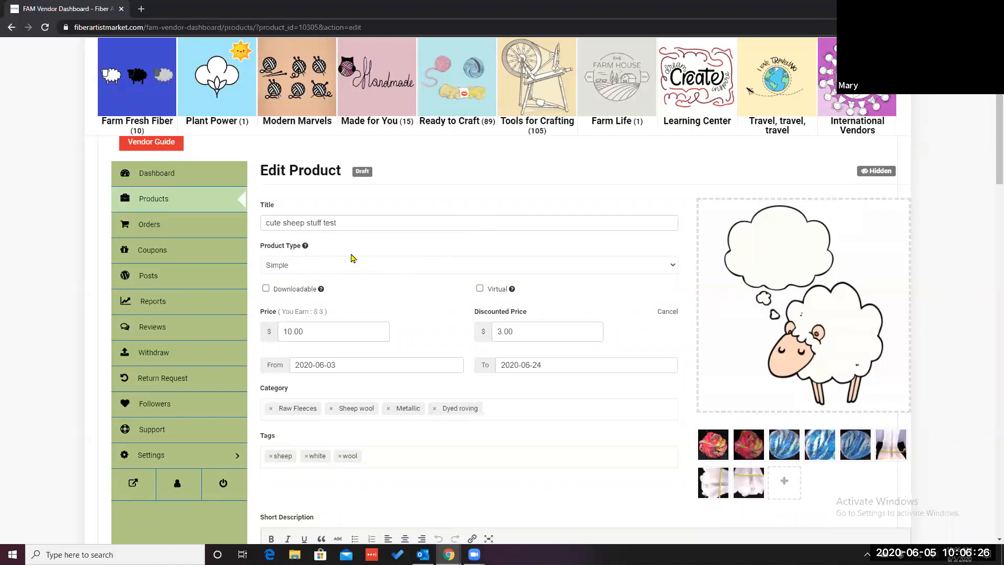
{"action": "left_click", "coordinate": [674, 267]}
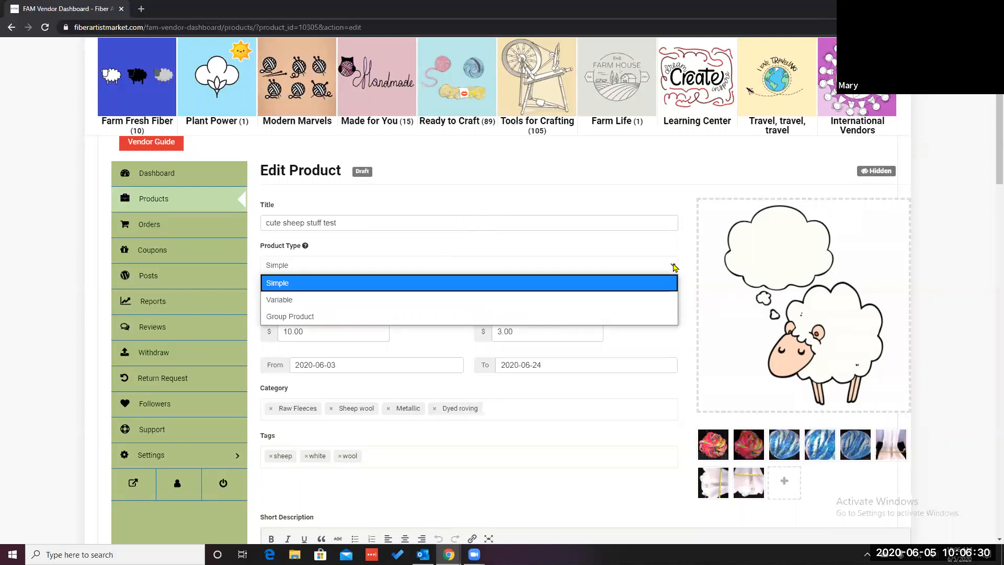
{"action": "left_click", "coordinate": [646, 305]}
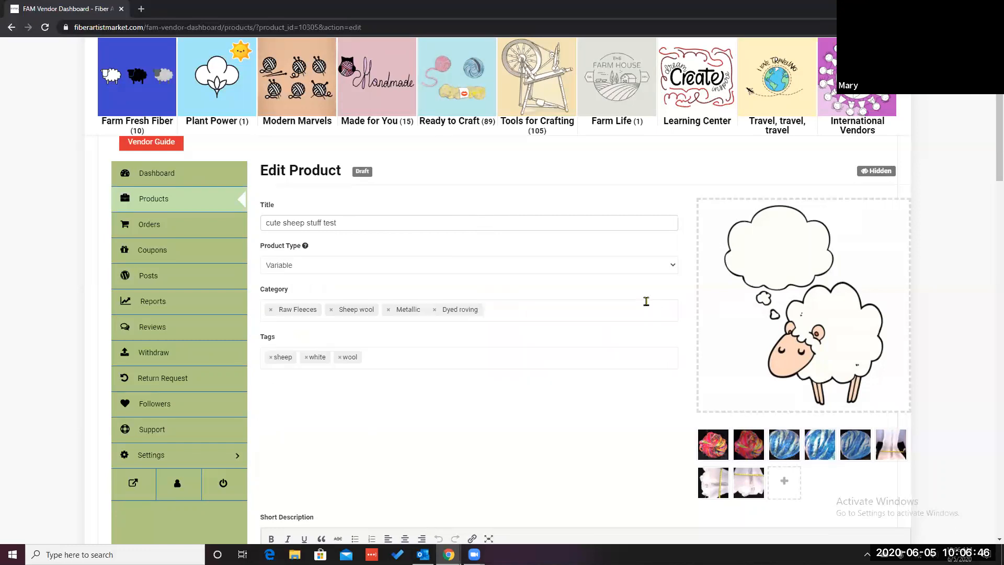
Step: Add the tags red, blue and green to the product
{"action": "scroll", "coordinate": [578, 360], "scroll_direction": "down", "scroll_amount": 1}
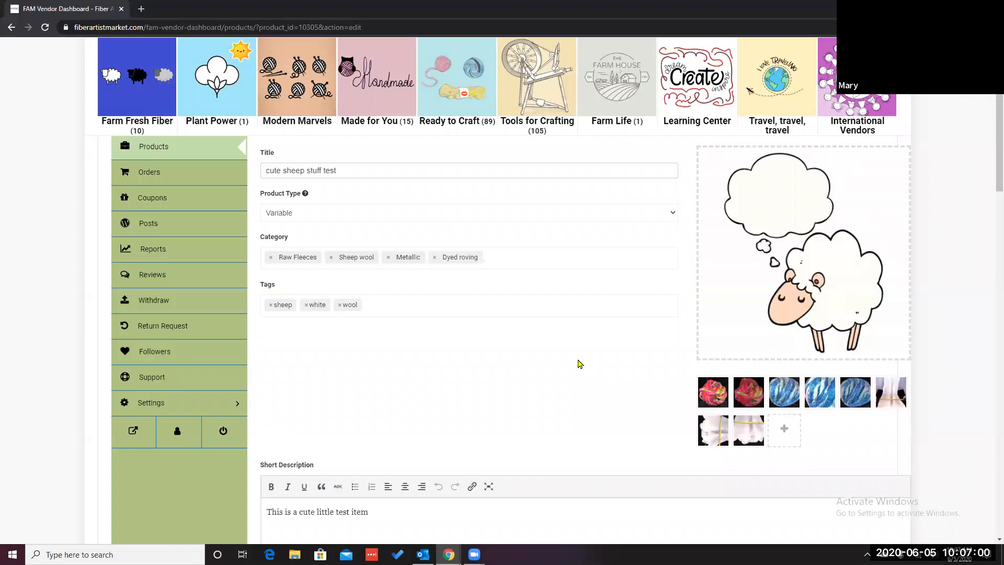
{"action": "left_click", "coordinate": [488, 304]}
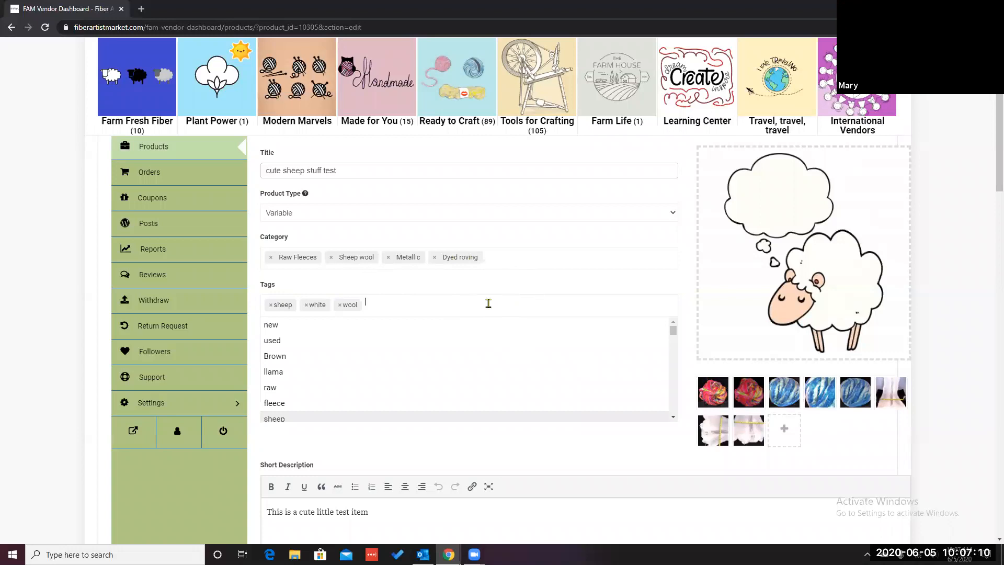
{"action": "type", "text": "red"}
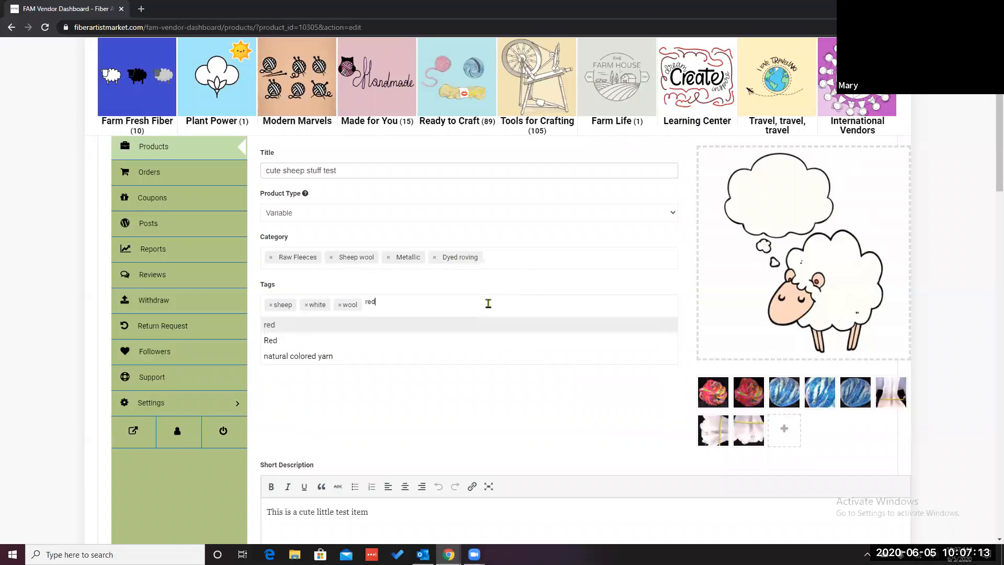
{"action": "key", "text": "Return"}
{"action": "type", "text": "blue"}
{"action": "key", "text": "Return"}
{"action": "type", "text": "green"}
{"action": "key", "text": "Return"}
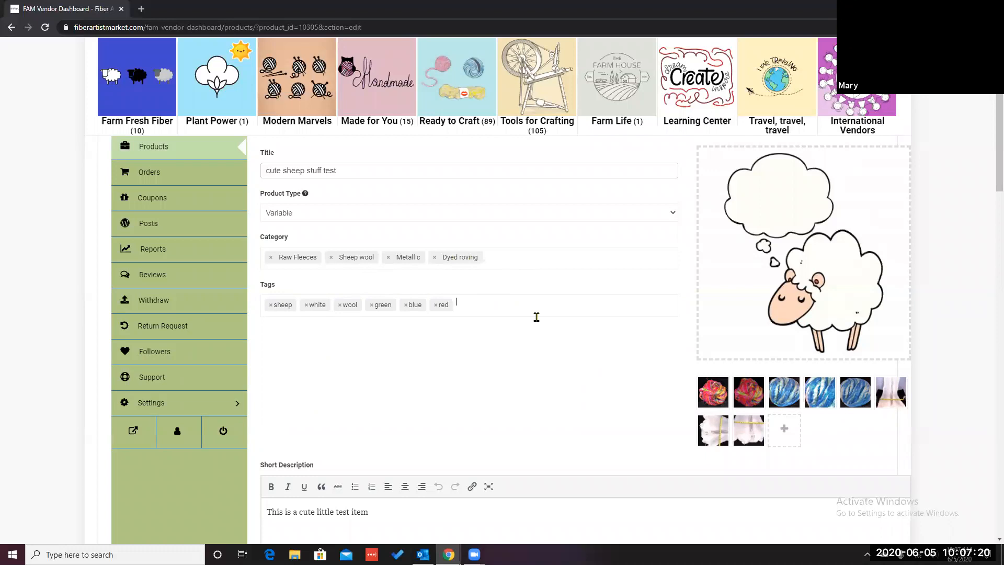
Step: Extend the short description to read 'This is a cute little test item with small, medium, large in red, blue or green.'
{"action": "scroll", "coordinate": [524, 316], "scroll_direction": "down", "scroll_amount": 1}
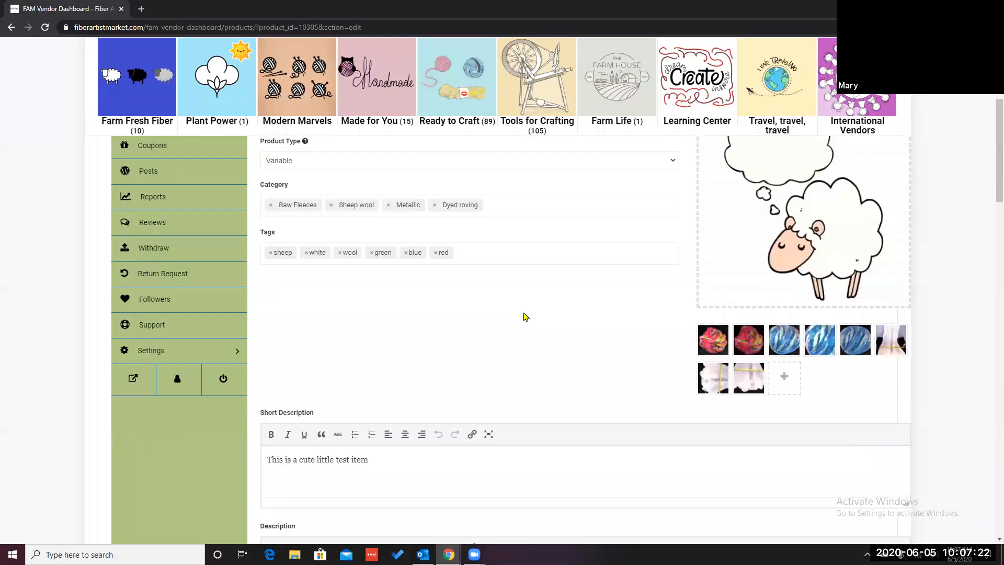
{"action": "scroll", "coordinate": [543, 312], "scroll_direction": "down", "scroll_amount": 3}
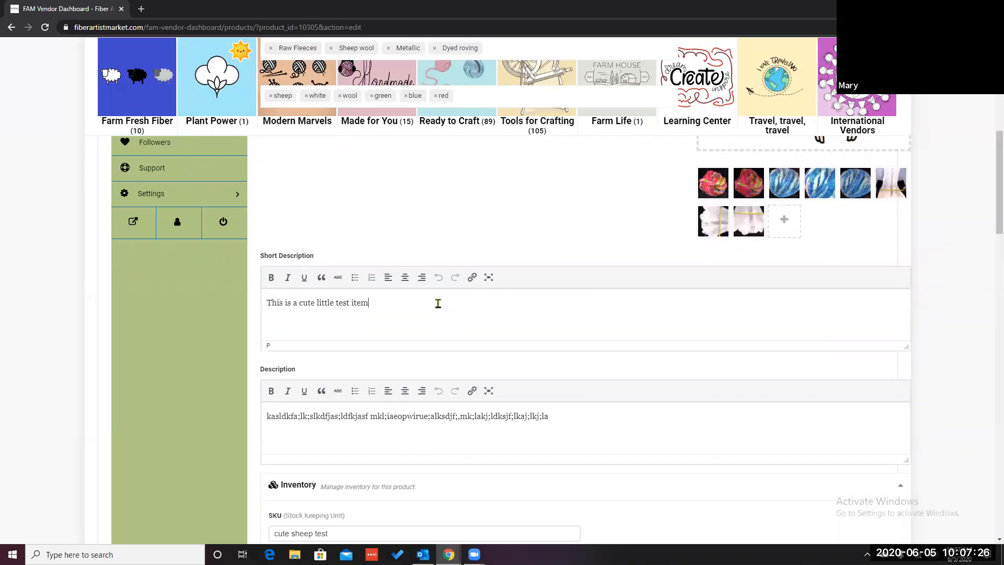
{"action": "type", "text": "with small, medium, large"}
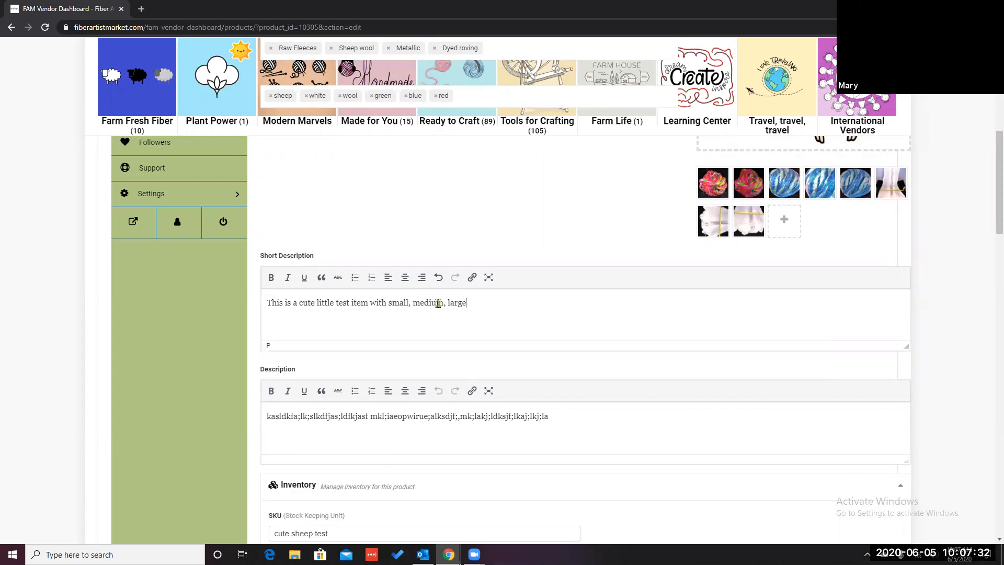
{"action": "type", "text": " in red, blue or green."}
Step: Copy the short description text and paste it at the end of the long description
{"action": "left_click_drag", "start_coordinate": [598, 301], "coordinate": [250, 308]}
{"action": "key", "text": "ctrl+c"}
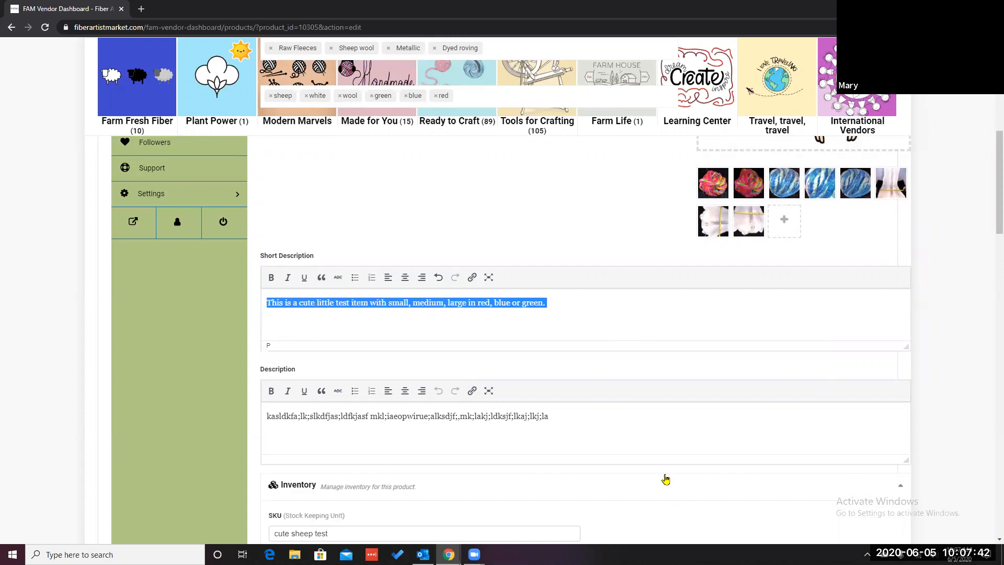
{"action": "left_click", "coordinate": [605, 412]}
{"action": "key", "text": "ctrl+v"}
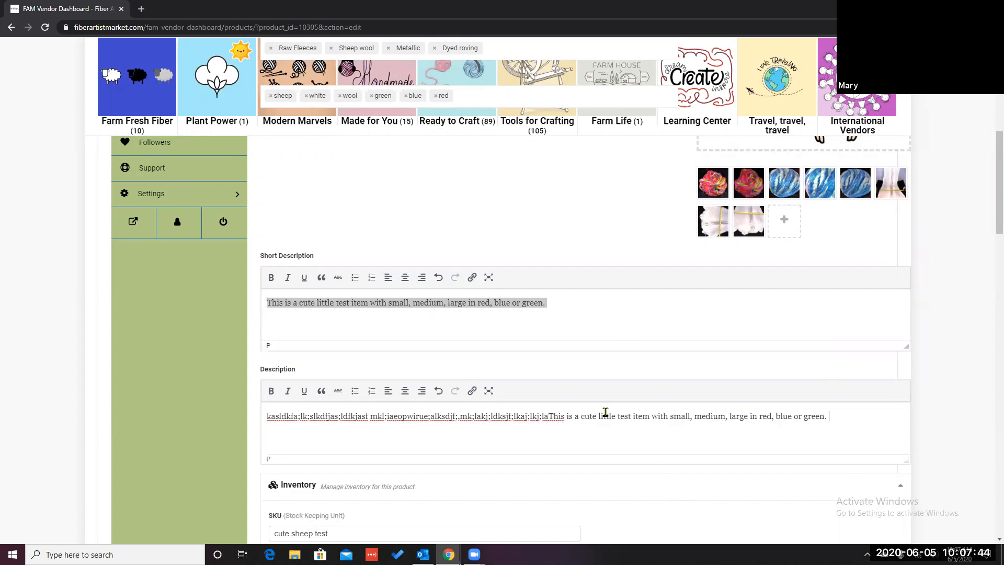
Step: Review the inventory, shipping, linked products and attribute sections of the product form
{"action": "scroll", "coordinate": [646, 465], "scroll_direction": "down", "scroll_amount": 2}
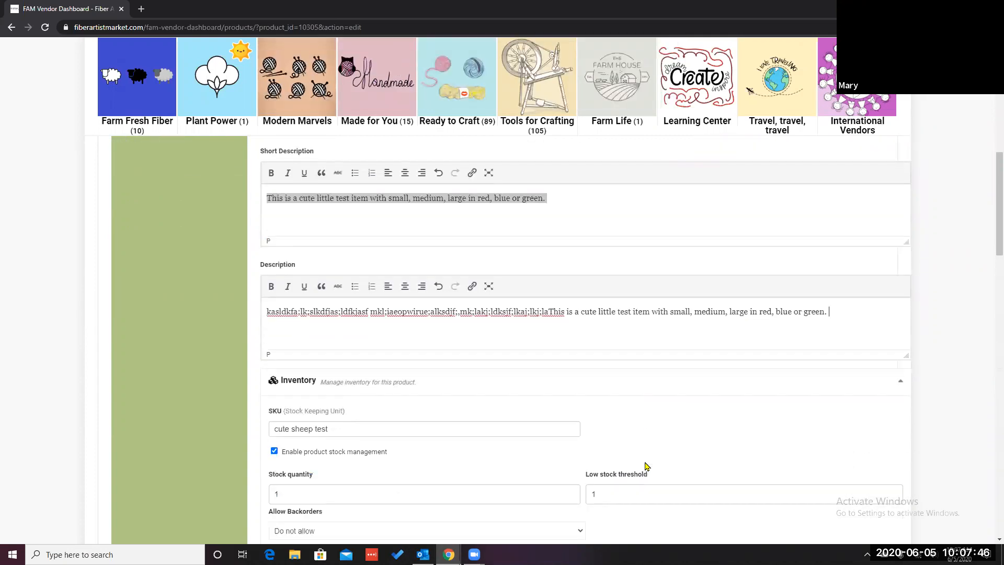
{"action": "scroll", "coordinate": [646, 465], "scroll_direction": "down", "scroll_amount": 2}
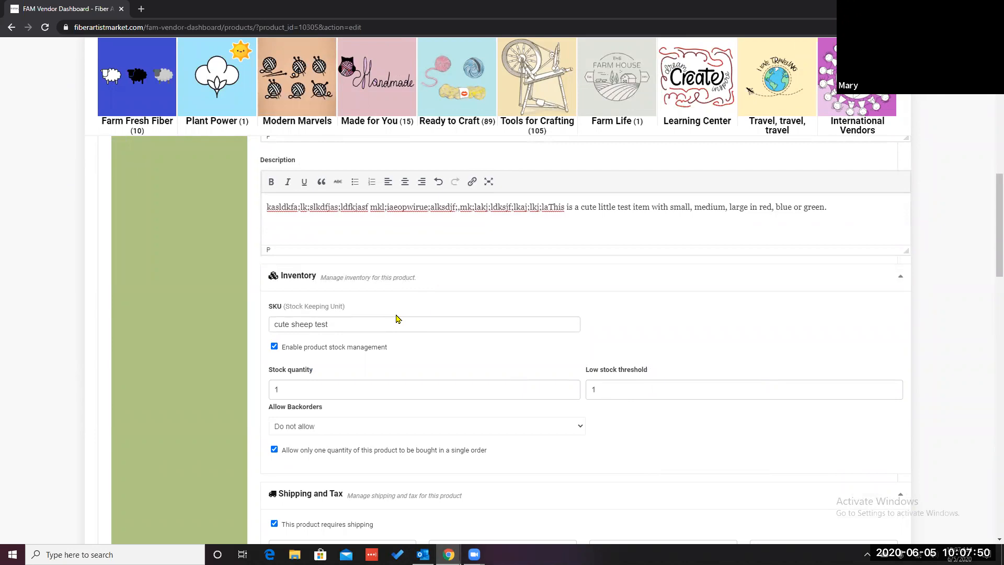
{"action": "scroll", "coordinate": [395, 319], "scroll_direction": "down", "scroll_amount": 1}
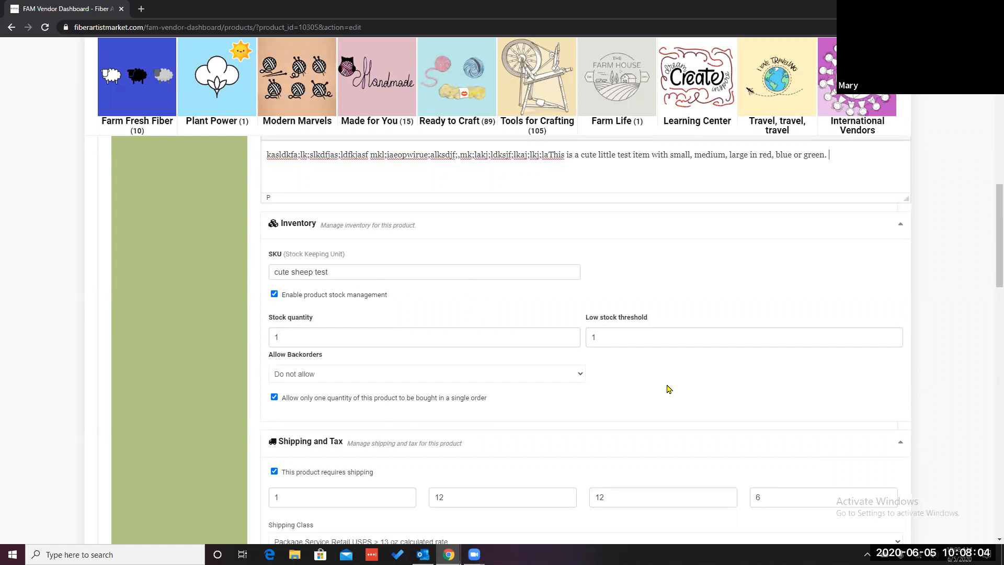
{"action": "scroll", "coordinate": [666, 387], "scroll_direction": "down", "scroll_amount": 2}
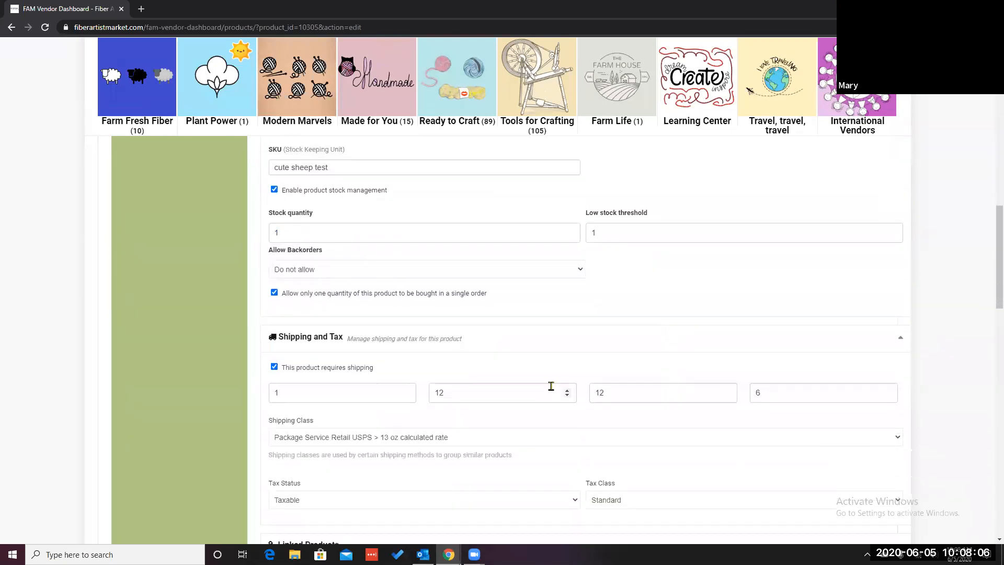
{"action": "scroll", "coordinate": [693, 443], "scroll_direction": "down", "scroll_amount": 2}
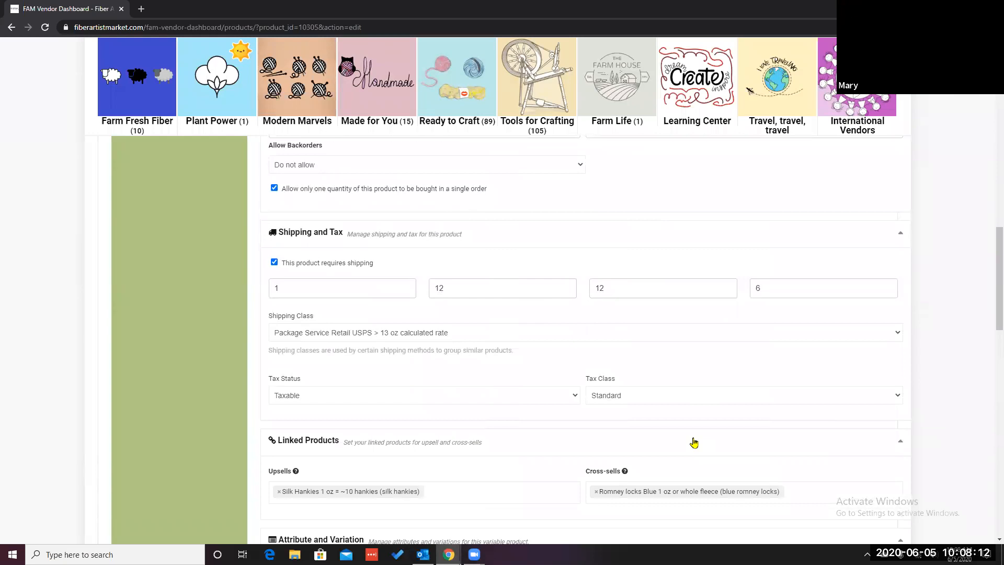
{"action": "scroll", "coordinate": [694, 442], "scroll_direction": "down", "scroll_amount": 3}
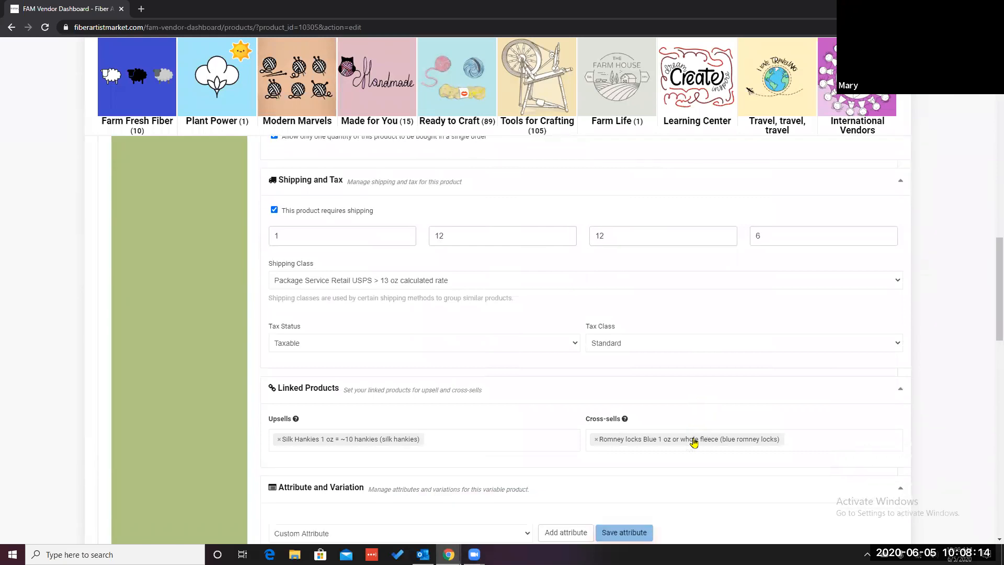
{"action": "scroll", "coordinate": [694, 442], "scroll_direction": "down", "scroll_amount": 3}
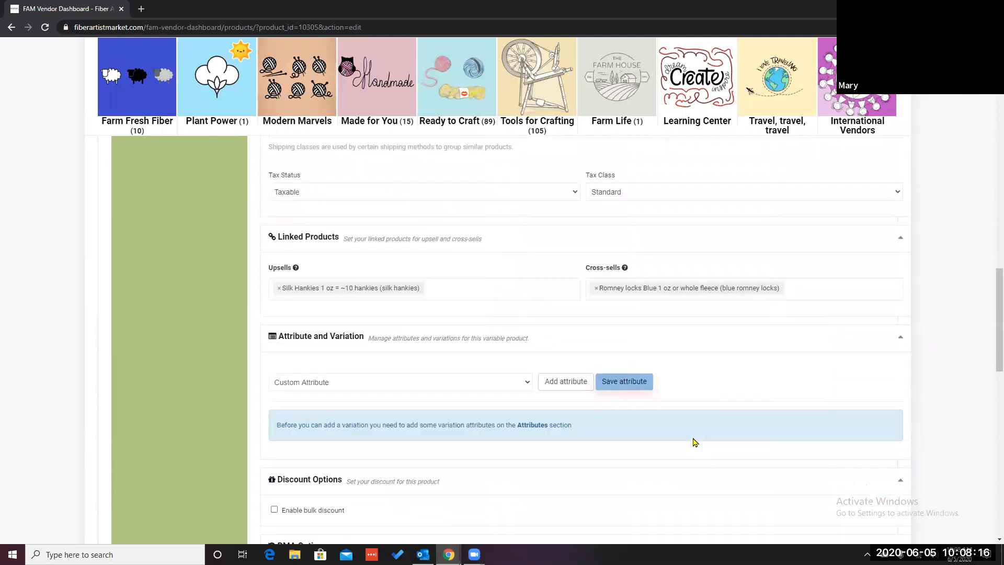
{"action": "scroll", "coordinate": [694, 442], "scroll_direction": "down", "scroll_amount": 1}
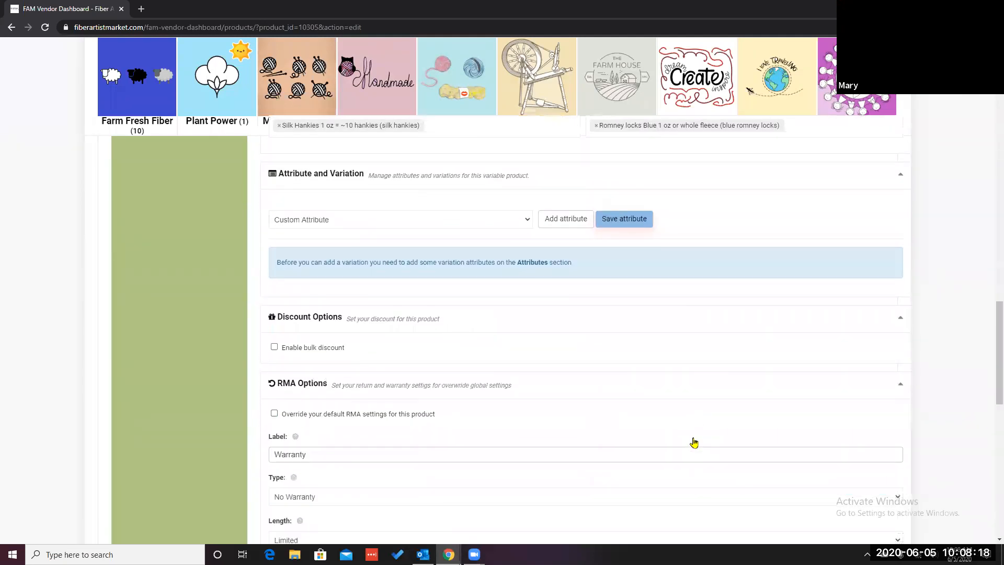
{"action": "scroll", "coordinate": [694, 443], "scroll_direction": "up", "scroll_amount": 1}
{"action": "scroll", "coordinate": [694, 443], "scroll_direction": "down", "scroll_amount": 2}
{"action": "scroll", "coordinate": [694, 442], "scroll_direction": "up", "scroll_amount": 1}
Step: Add a custom attribute and mark it as used for variations
{"action": "left_click", "coordinate": [310, 220]}
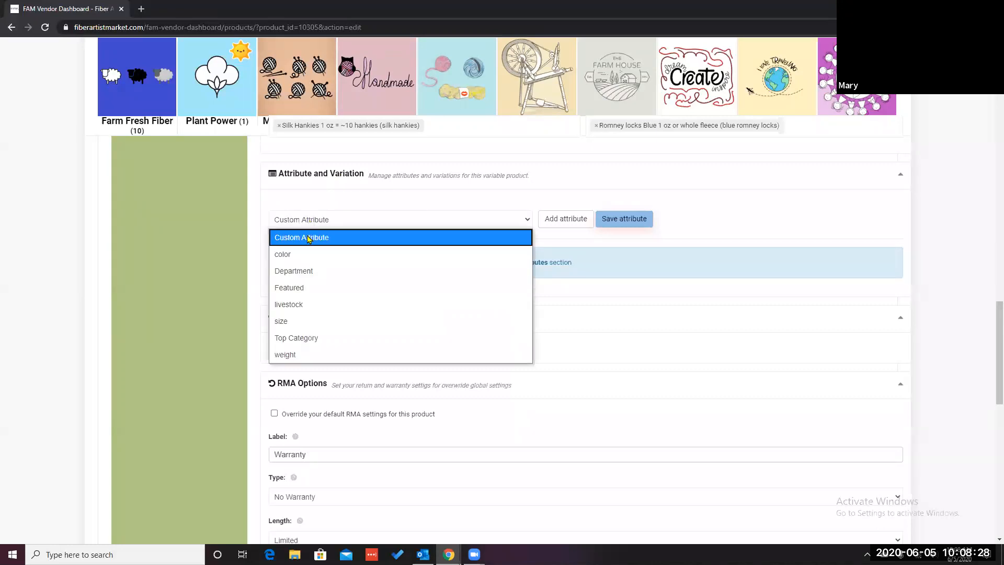
{"action": "left_click", "coordinate": [308, 238]}
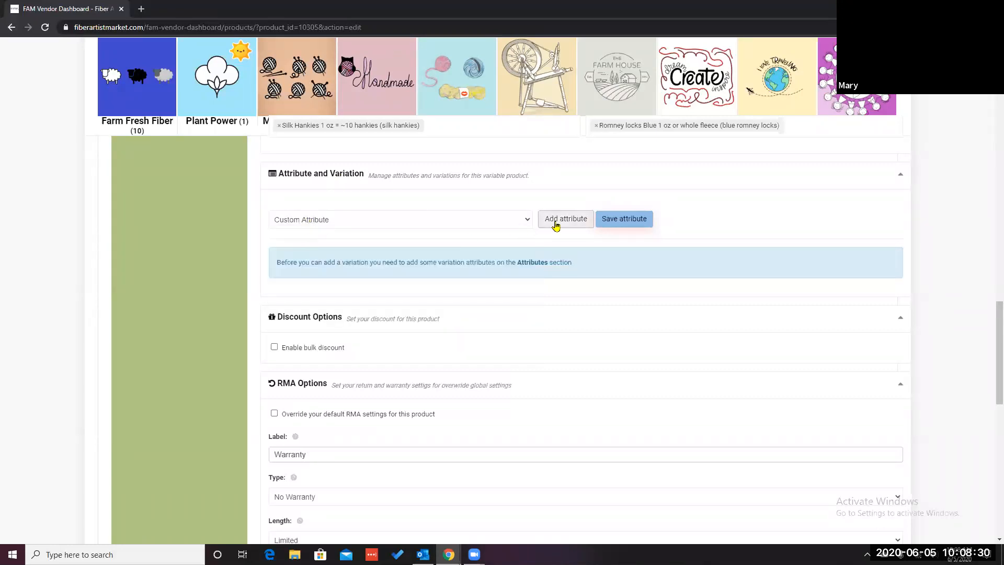
{"action": "left_click", "coordinate": [556, 223]}
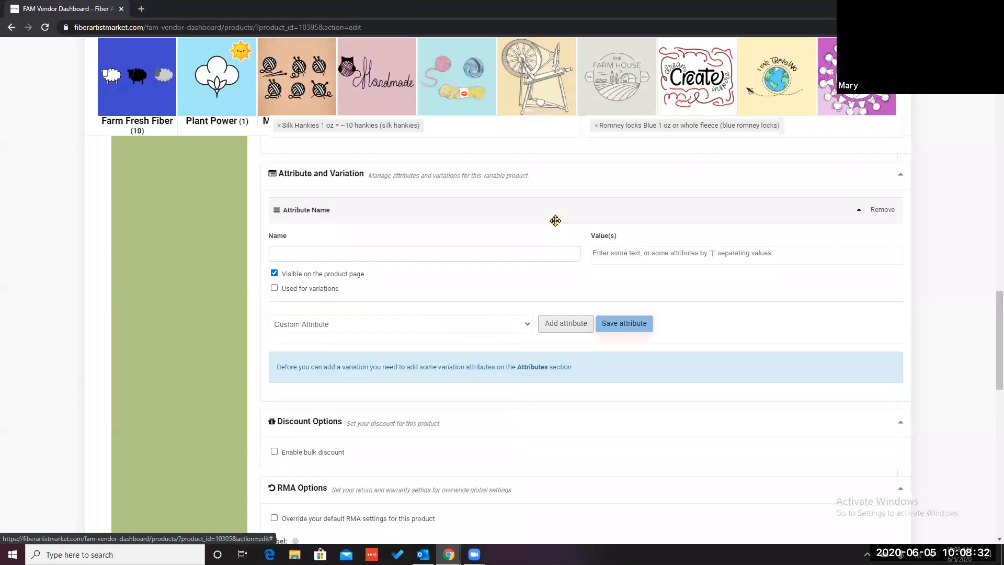
{"action": "left_click", "coordinate": [274, 288]}
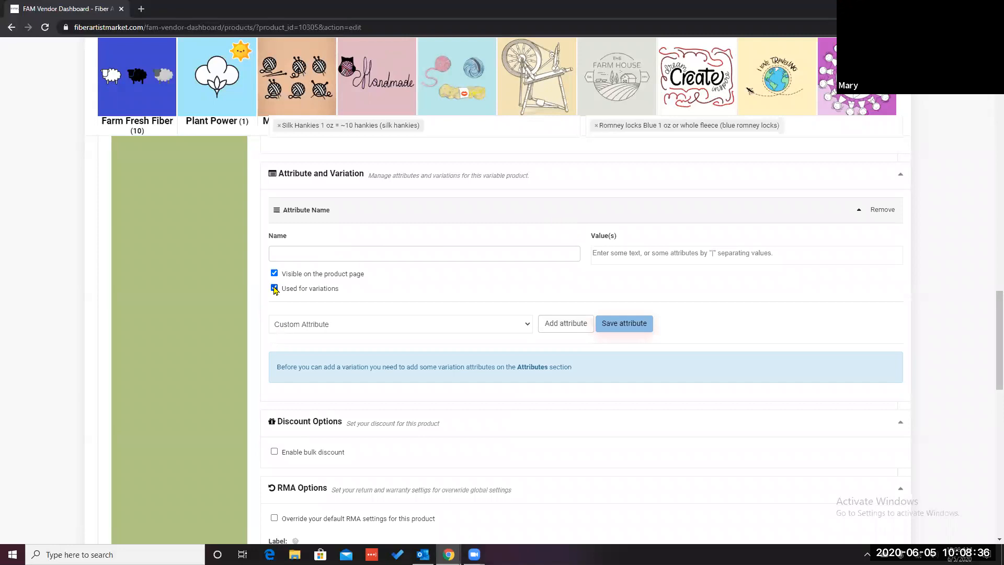
Step: Name the custom attribute 'size of cute test' and move to its values field
{"action": "left_click", "coordinate": [308, 253]}
{"action": "type", "text": "siz"}
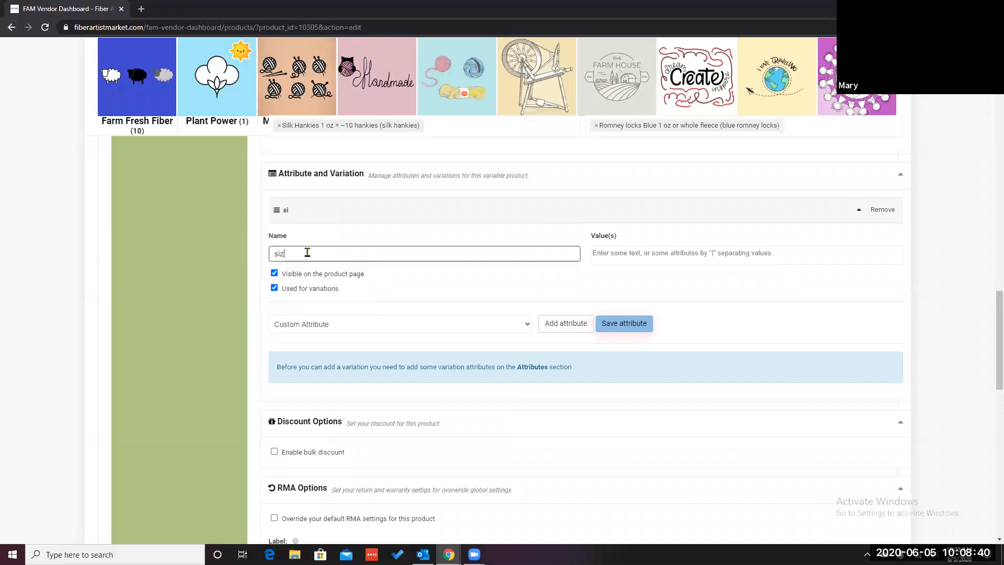
{"action": "type", "text": "e ofcu"}
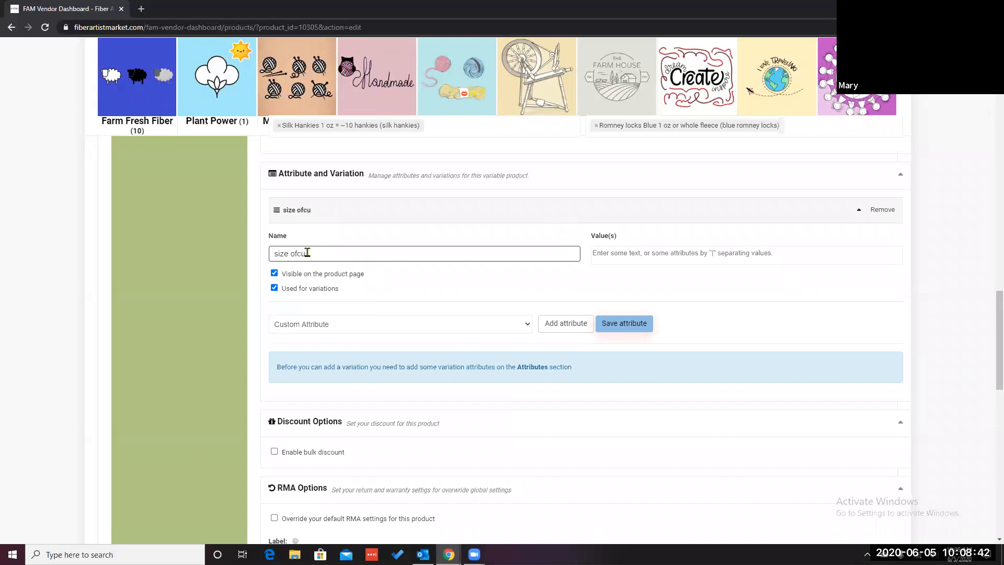
{"action": "key", "text": "BackSpace"}
{"action": "key", "text": "BackSpace"}
{"action": "type", "text": " cute test"}
{"action": "left_click", "coordinate": [623, 254]}
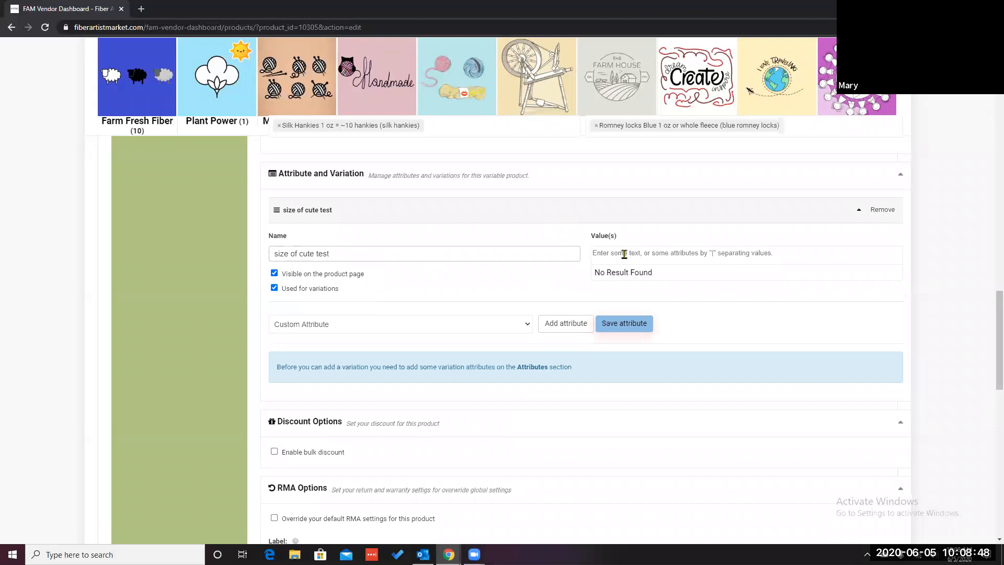
Step: Enter small, medium and large as the values of the 'size of cute test' attribute
{"action": "type", "text": "smal"}
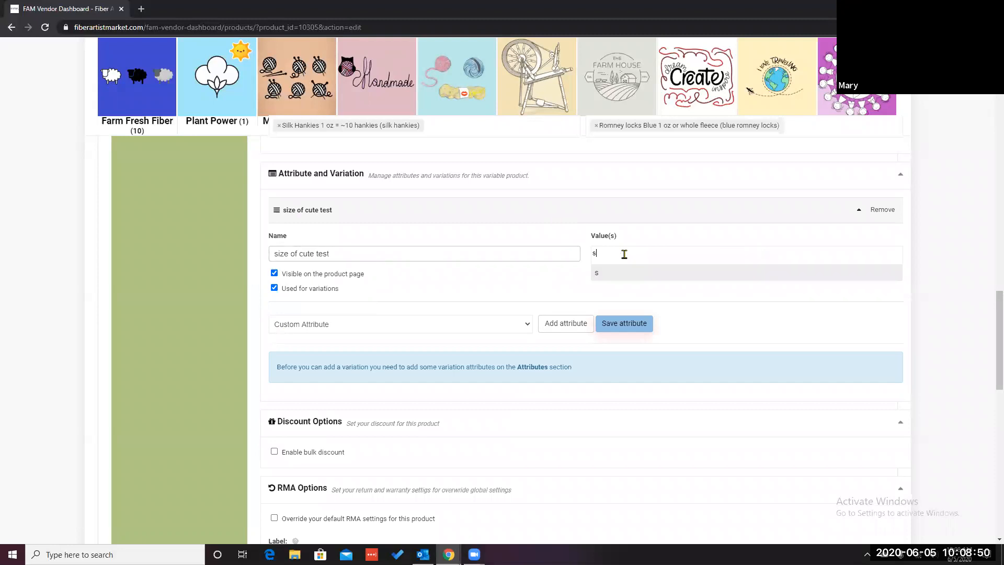
{"action": "key", "text": "BackSpace"}
{"action": "key", "text": "BackSpace"}
{"action": "key", "text": "BackSpace"}
{"action": "key", "text": "BackSpace"}
{"action": "type", "text": "l"}
{"action": "key", "text": "Return"}
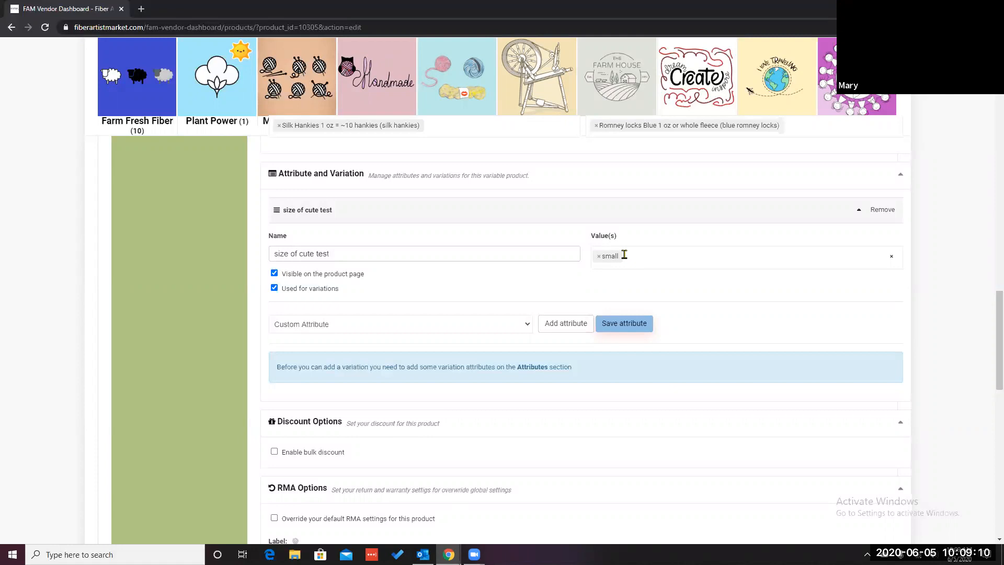
{"action": "type", "text": "medium"}
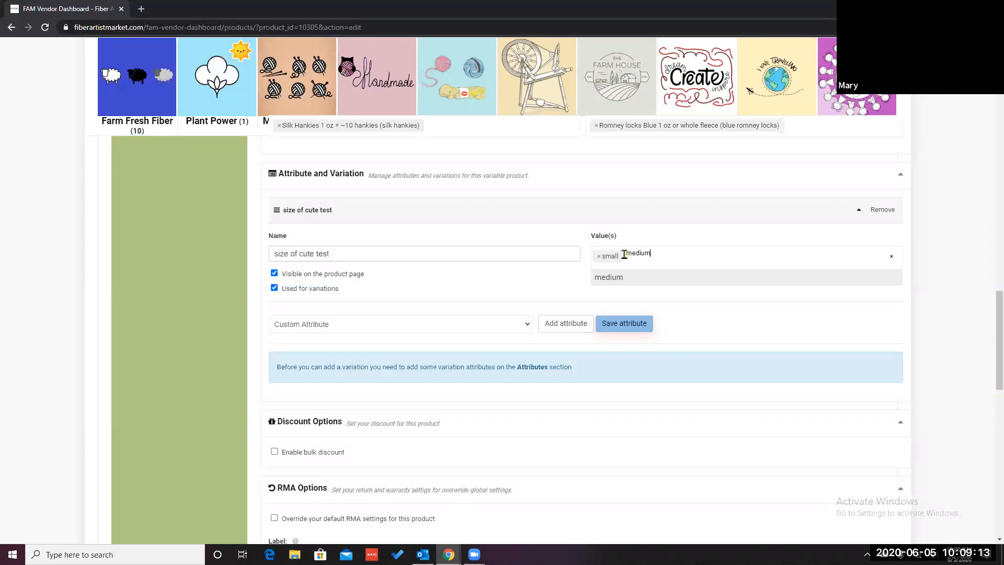
{"action": "key", "text": "Return"}
{"action": "type", "text": "large"}
{"action": "key", "text": "Return"}
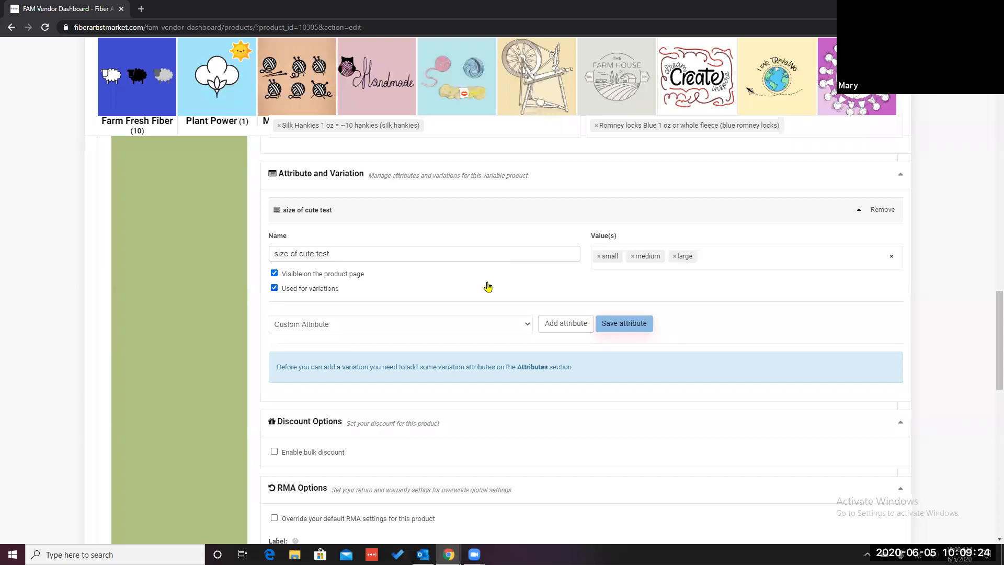
Step: Add a second custom attribute named 'color of cute test' and mark it as used for variations
{"action": "left_click", "coordinate": [374, 328]}
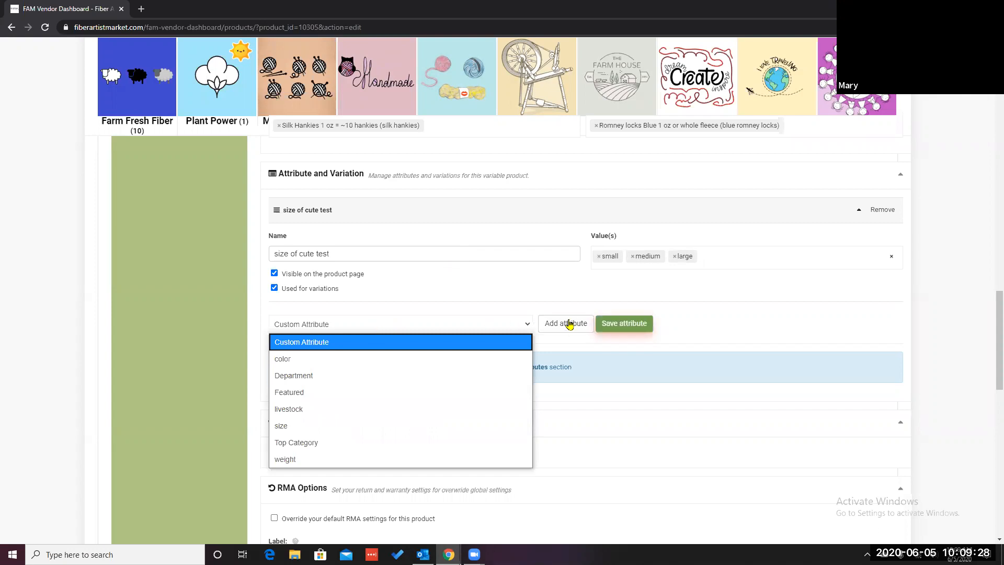
{"action": "left_click", "coordinate": [569, 324]}
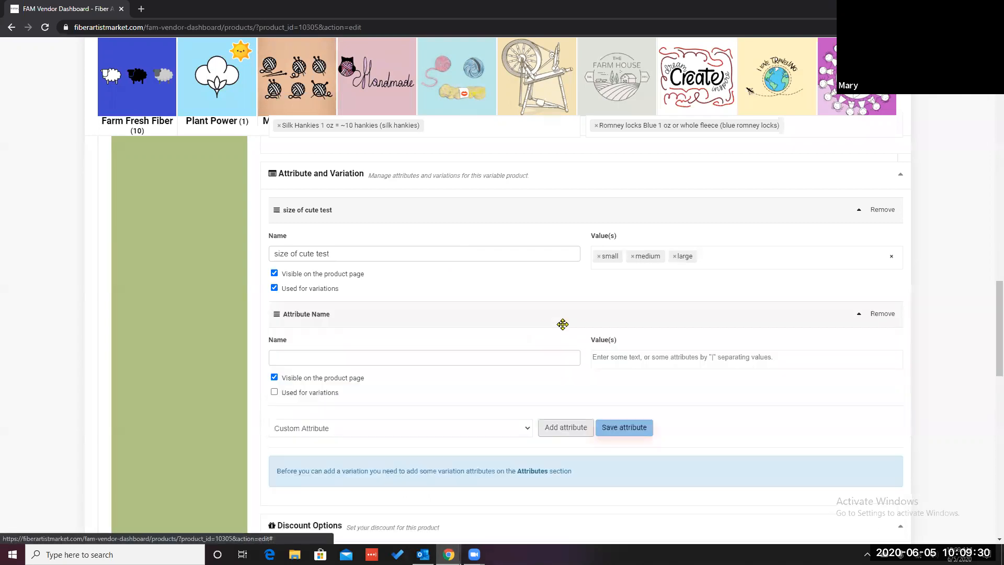
{"action": "left_click", "coordinate": [382, 350]}
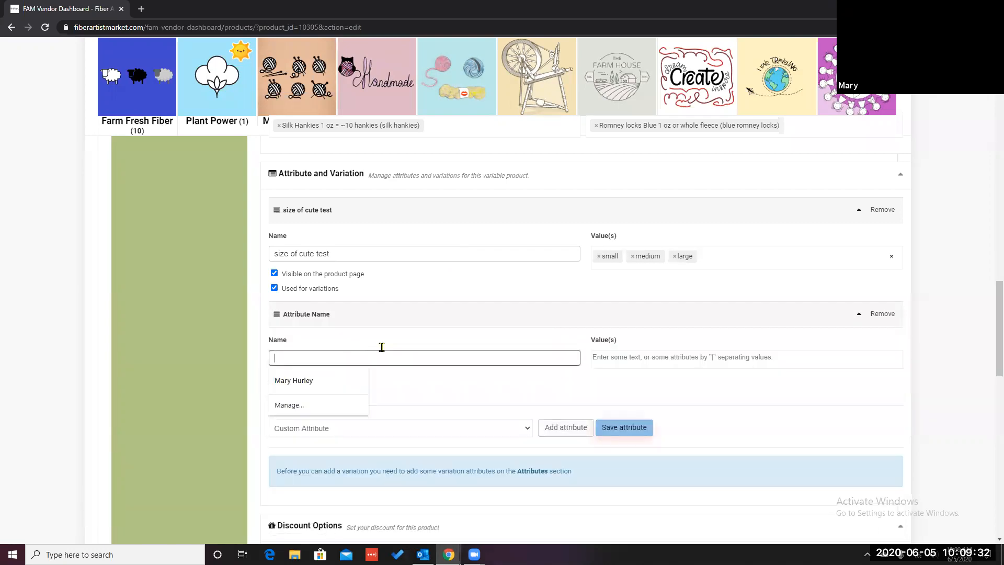
{"action": "type", "text": "col"}
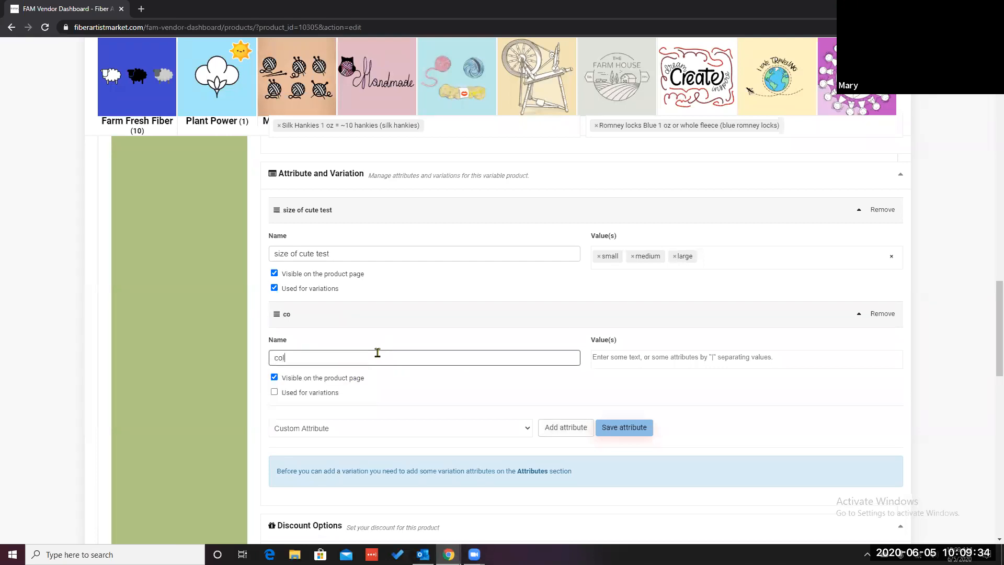
{"action": "type", "text": "or of cute test"}
{"action": "left_click", "coordinate": [274, 392]}
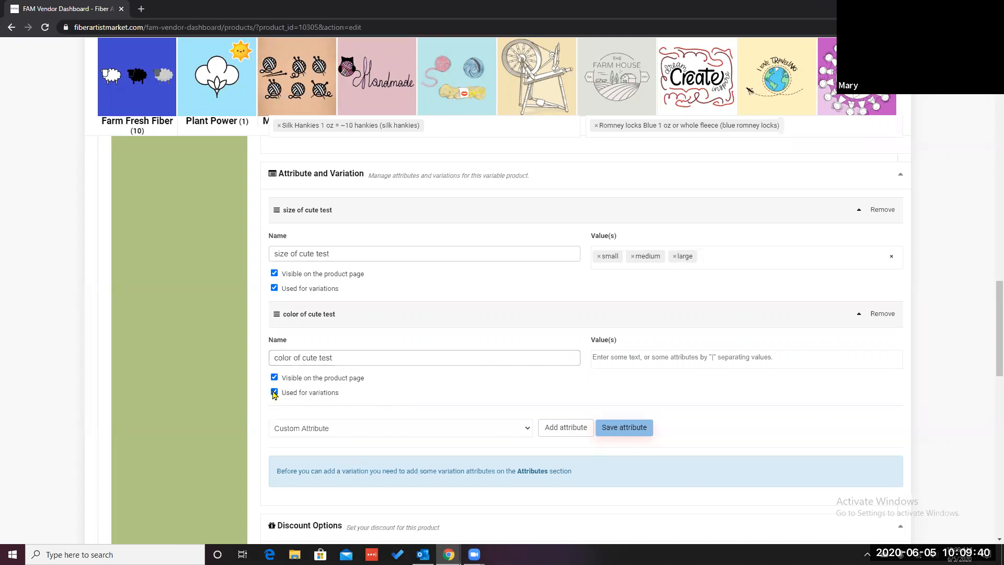
Step: Enter red, blue and green as the colour attribute's values and save the attributes
{"action": "left_click", "coordinate": [649, 359]}
{"action": "type", "text": "red"}
{"action": "key", "text": "Return"}
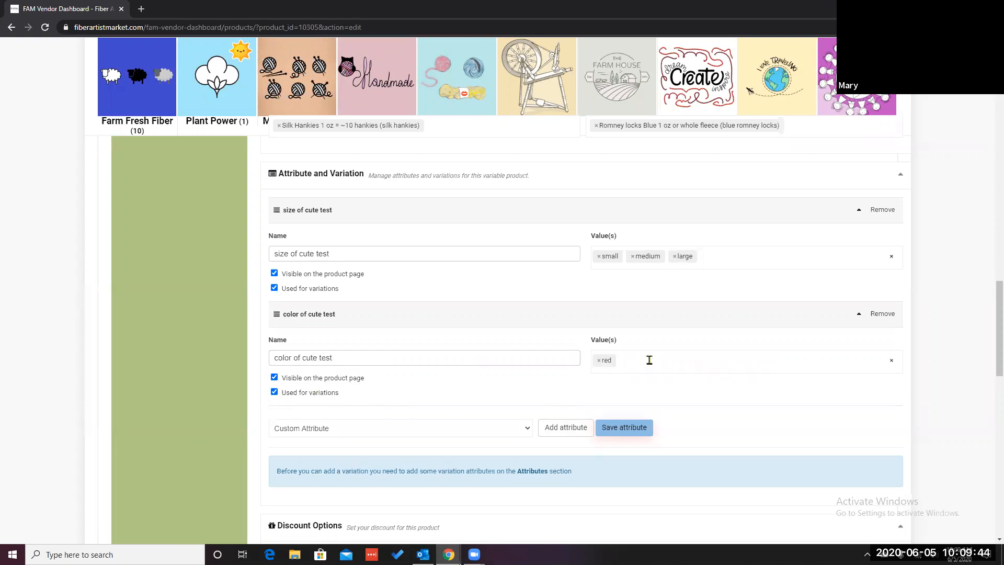
{"action": "type", "text": "blue"}
{"action": "key", "text": "Return"}
{"action": "type", "text": "green"}
{"action": "key", "text": "Return"}
{"action": "scroll", "coordinate": [739, 352], "scroll_direction": "down", "scroll_amount": 1}
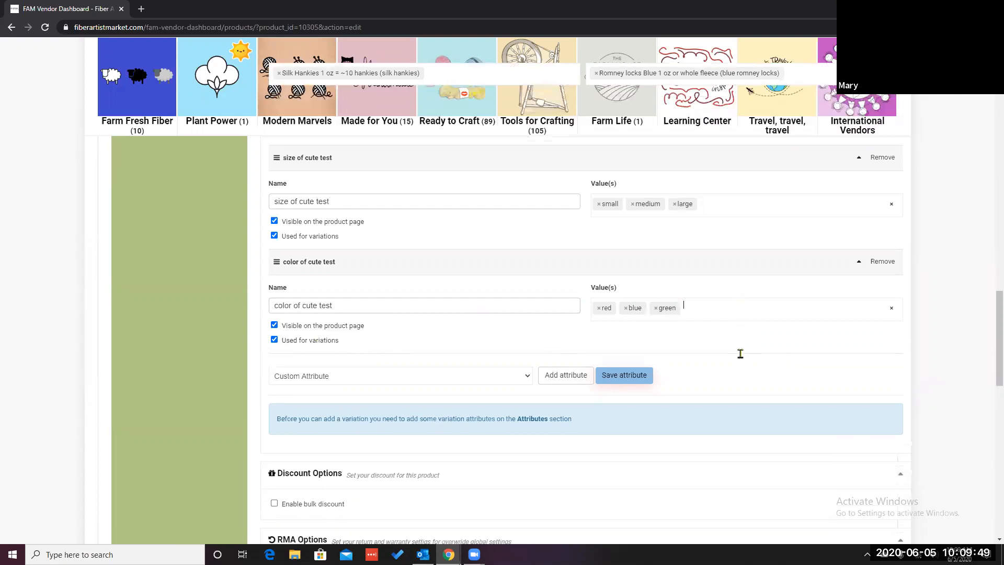
{"action": "left_click", "coordinate": [624, 381]}
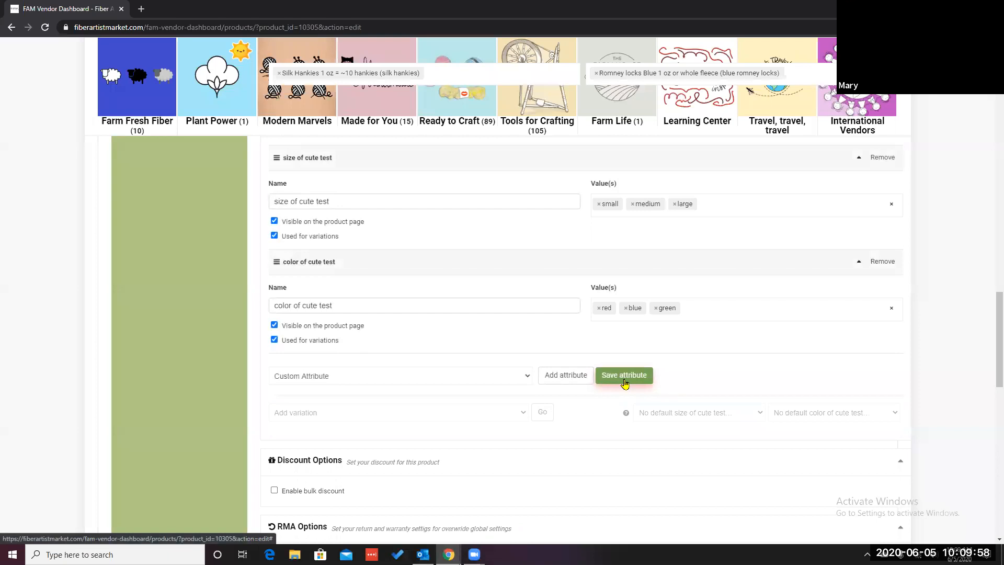
Step: Save the product
{"action": "scroll", "coordinate": [630, 456], "scroll_direction": "down", "scroll_amount": 3}
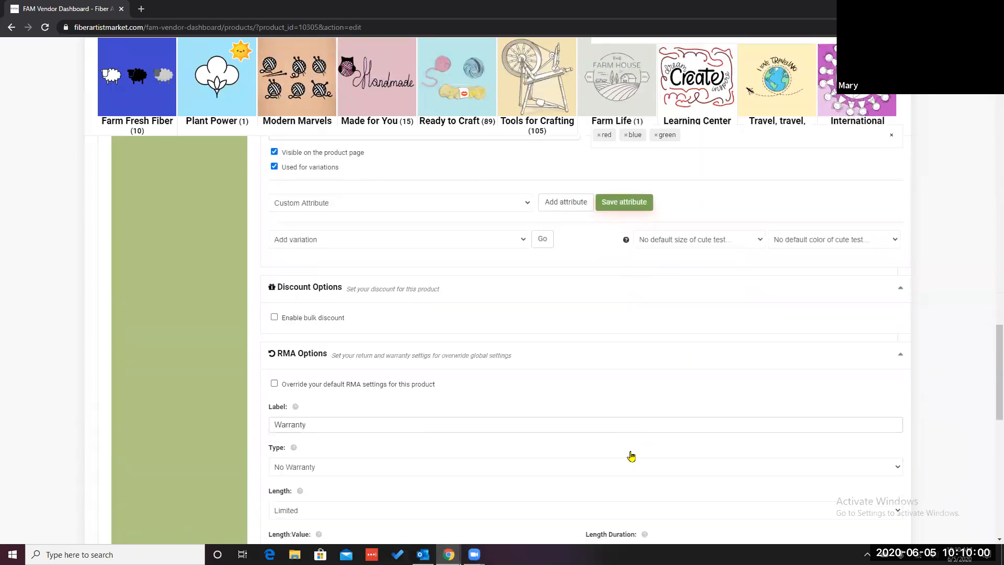
{"action": "scroll", "coordinate": [631, 456], "scroll_direction": "down", "scroll_amount": 10}
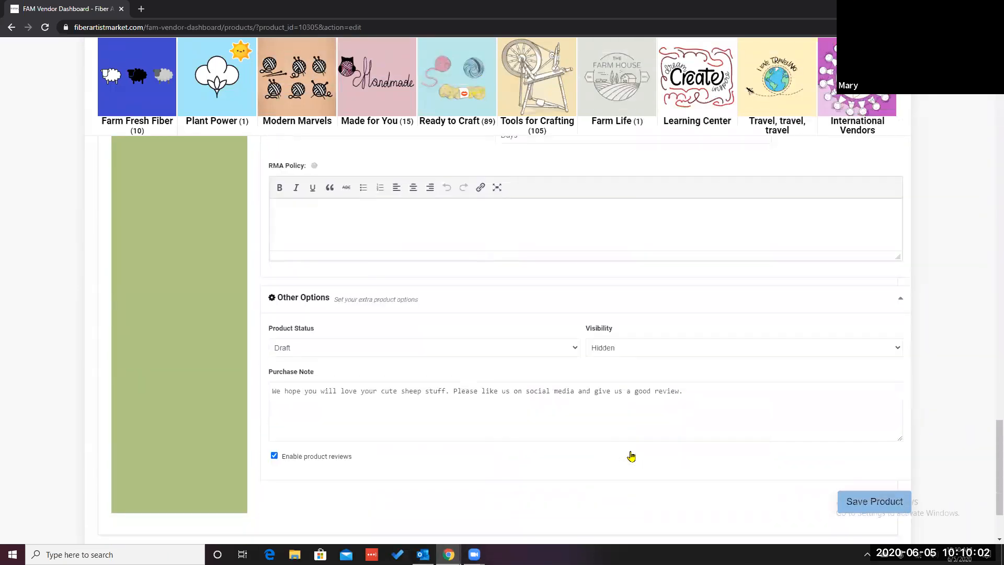
{"action": "scroll", "coordinate": [630, 456], "scroll_direction": "down", "scroll_amount": 1}
{"action": "left_click", "coordinate": [865, 456]}
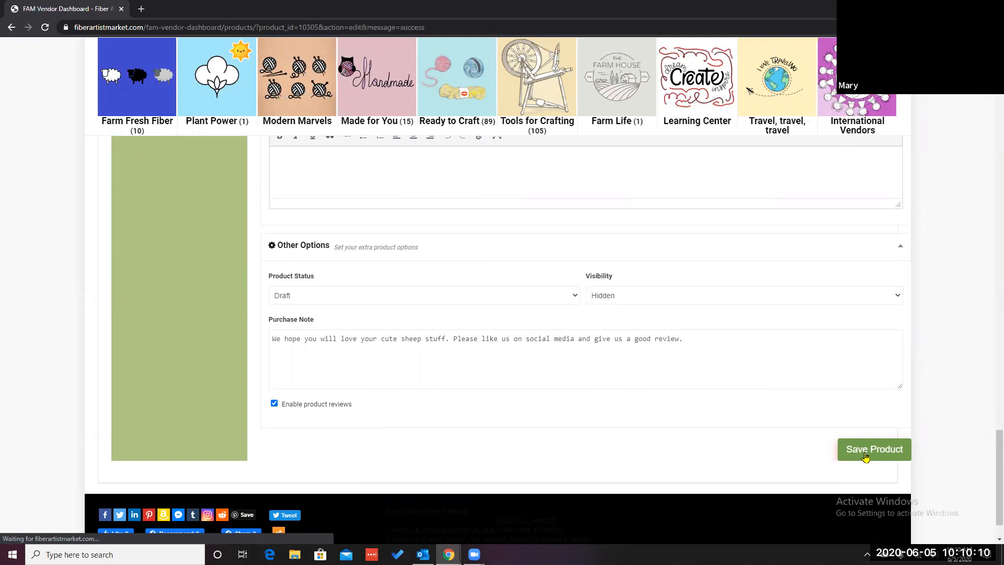
Step: Review the saved product form and expand both attributes to check their names and values
{"action": "scroll", "coordinate": [589, 415], "scroll_direction": "down", "scroll_amount": 5}
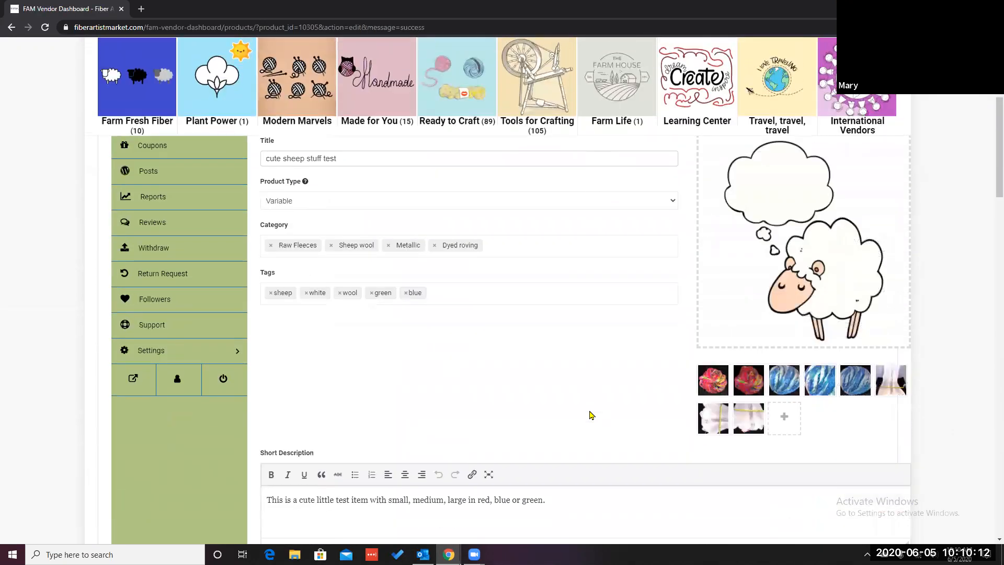
{"action": "scroll", "coordinate": [589, 414], "scroll_direction": "down", "scroll_amount": 5}
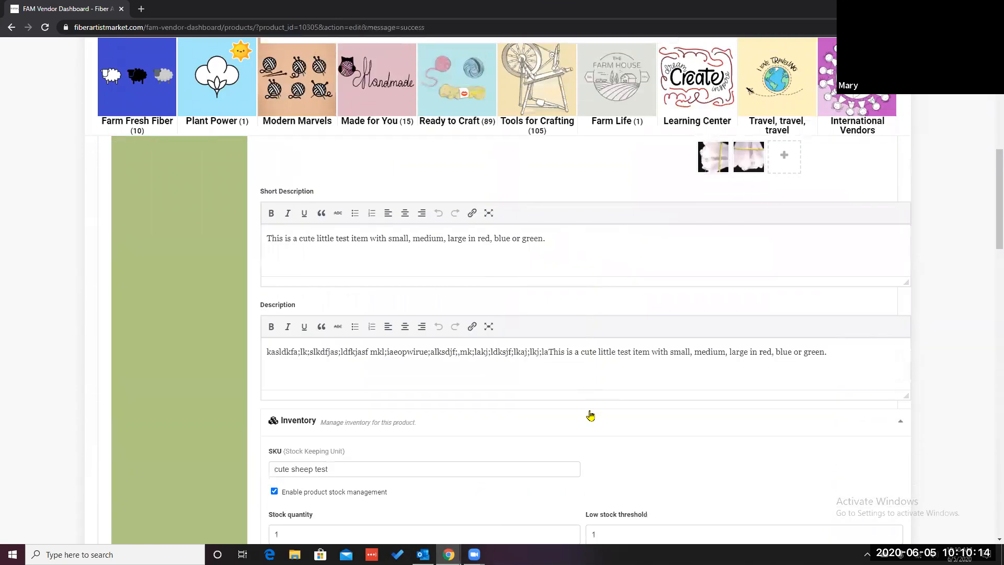
{"action": "scroll", "coordinate": [590, 415], "scroll_direction": "down", "scroll_amount": 5}
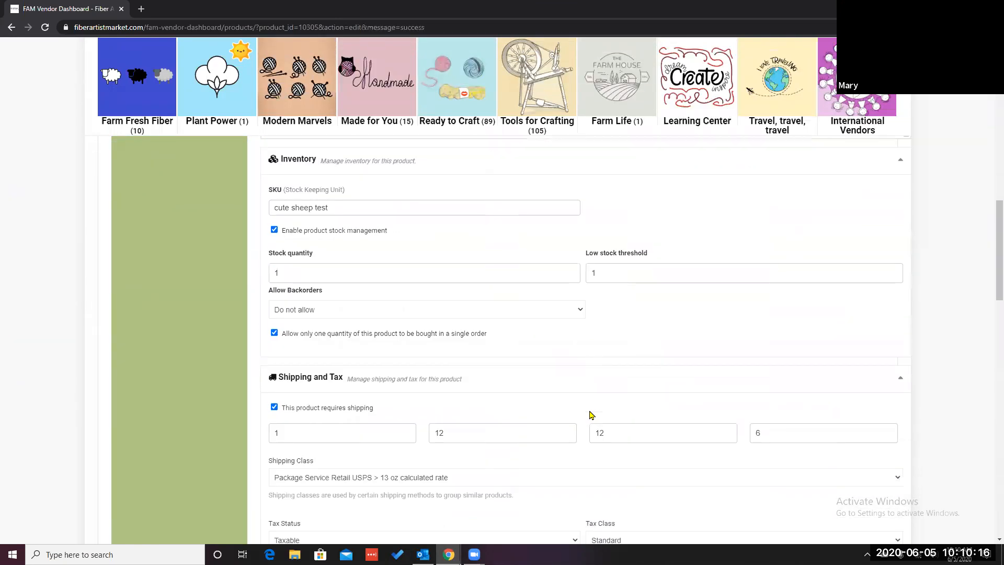
{"action": "scroll", "coordinate": [590, 414], "scroll_direction": "down", "scroll_amount": 7}
{"action": "scroll", "coordinate": [591, 414], "scroll_direction": "down", "scroll_amount": 2}
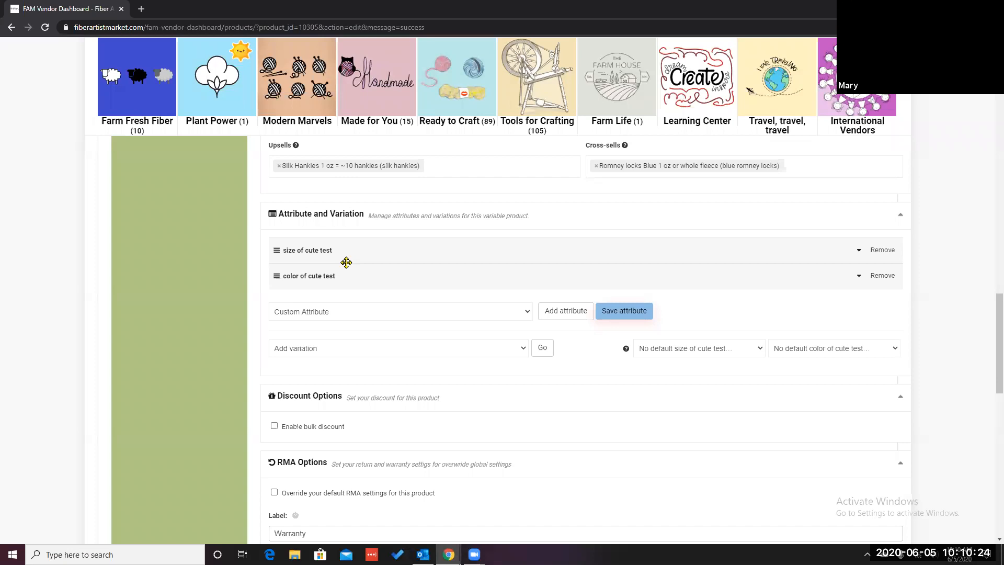
{"action": "left_click", "coordinate": [276, 250]}
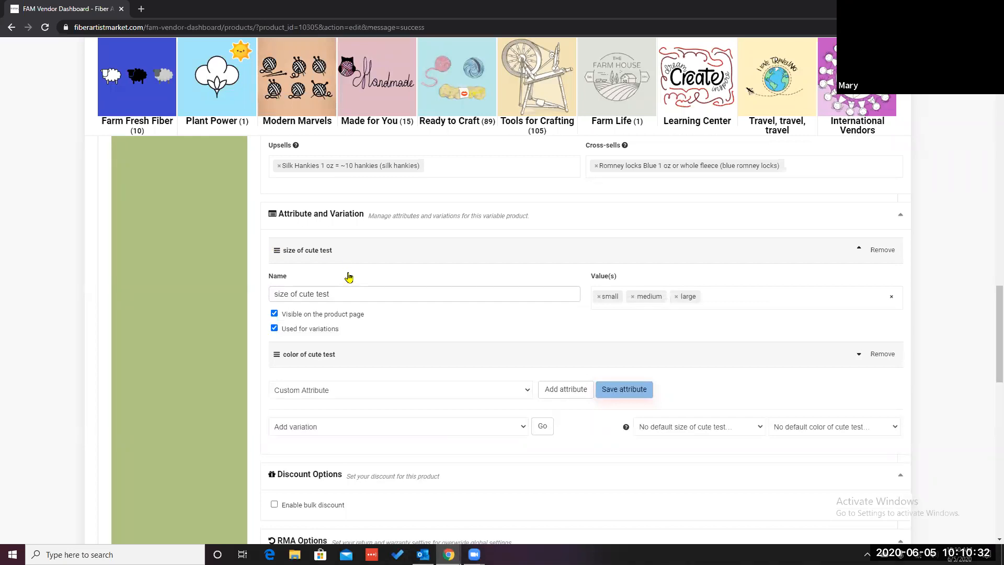
{"action": "left_click", "coordinate": [278, 354]}
{"action": "scroll", "coordinate": [413, 361], "scroll_direction": "down", "scroll_amount": 2}
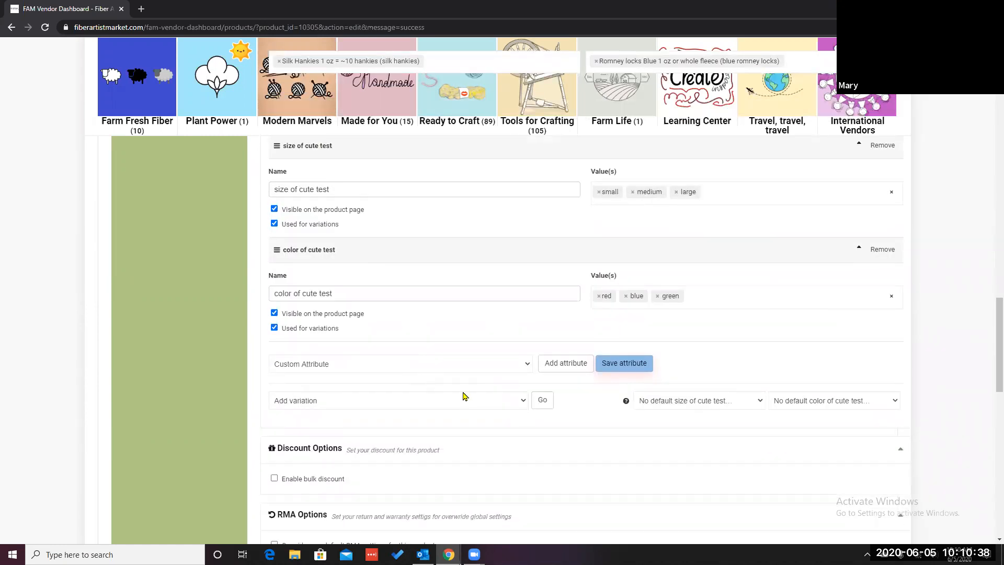
{"action": "scroll", "coordinate": [463, 397], "scroll_direction": "down", "scroll_amount": 1}
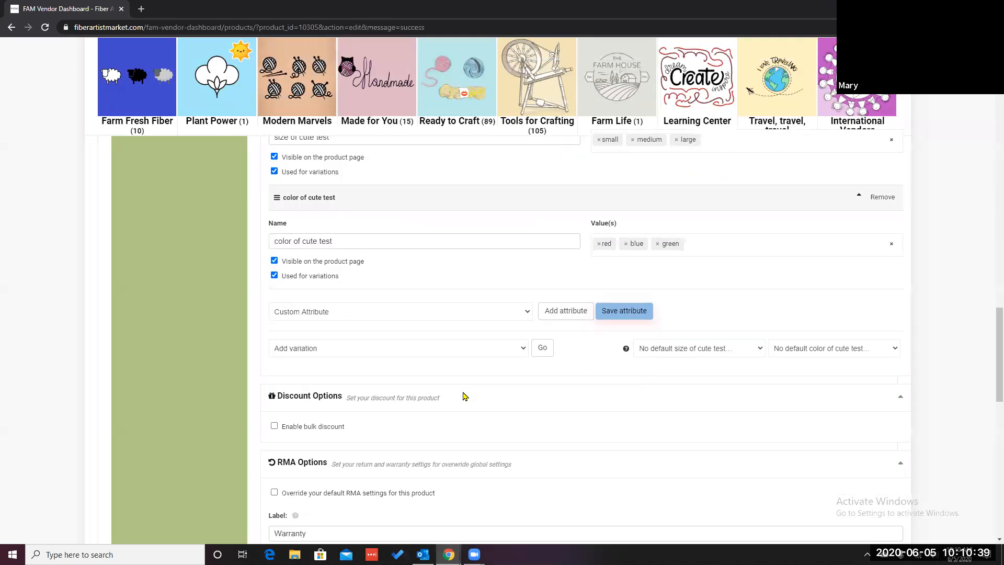
Step: Create variations from all attributes and confirm generating them
{"action": "left_click", "coordinate": [524, 348]}
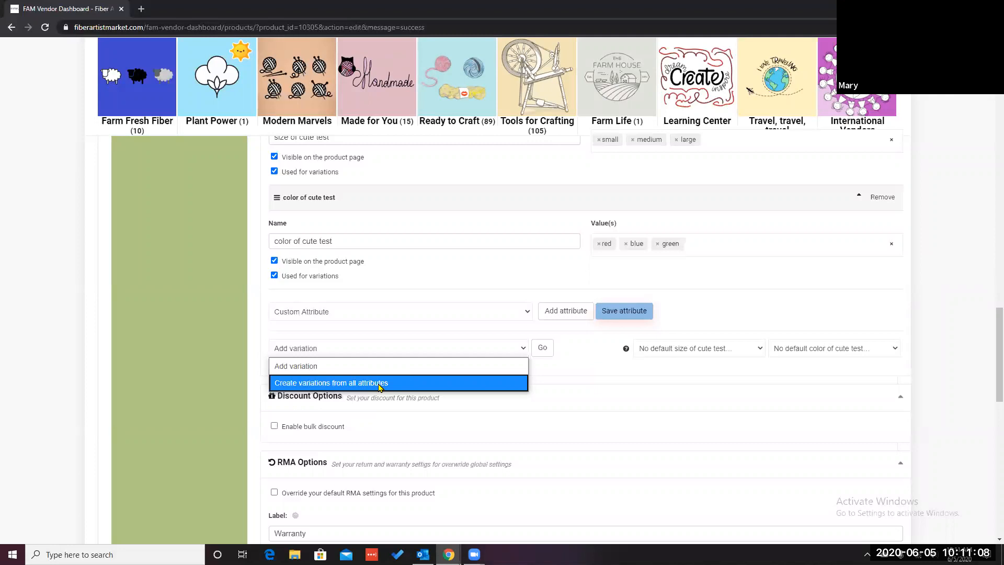
{"action": "left_click", "coordinate": [380, 384]}
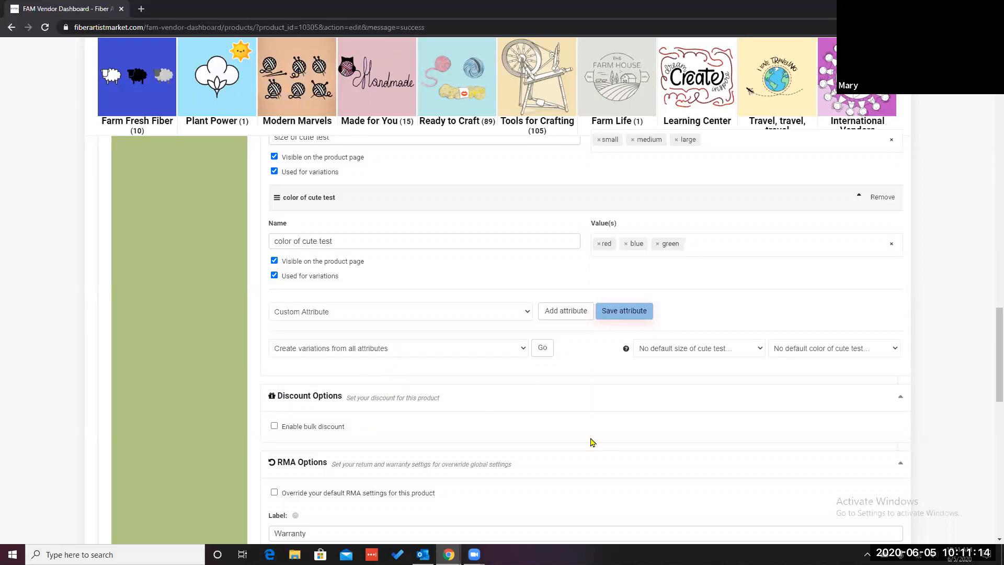
{"action": "left_click", "coordinate": [542, 348]}
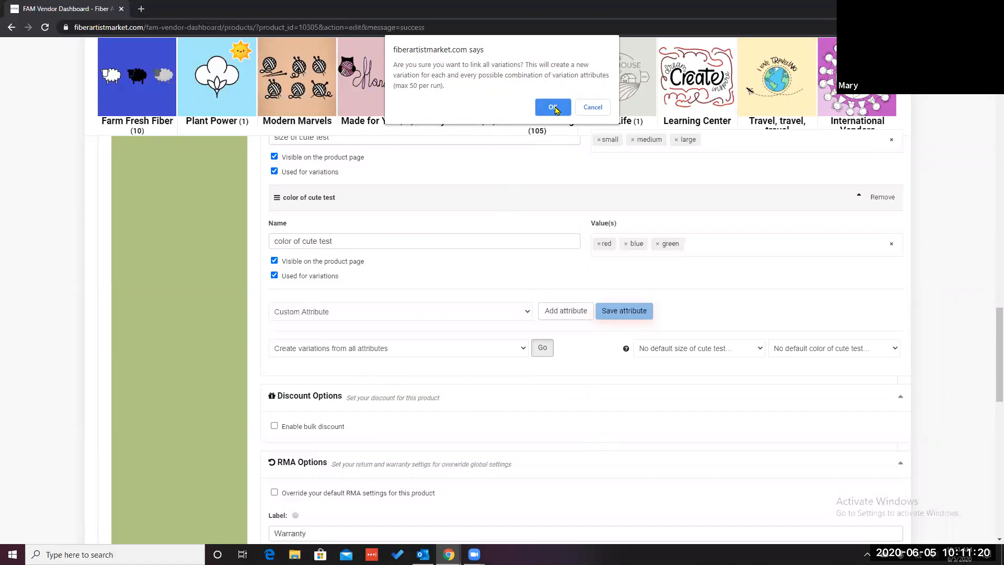
{"action": "left_click", "coordinate": [553, 107]}
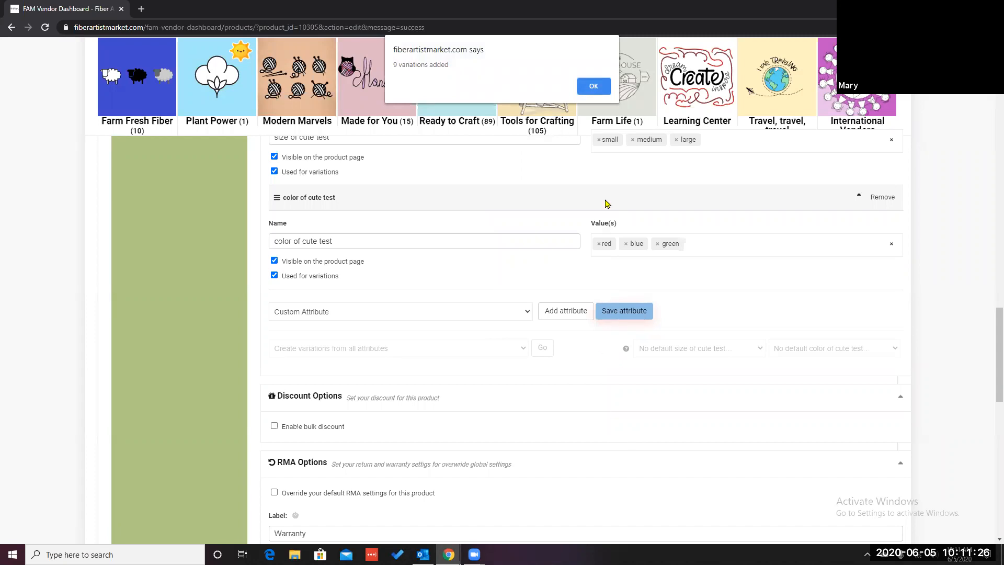
{"action": "left_click", "coordinate": [593, 86]}
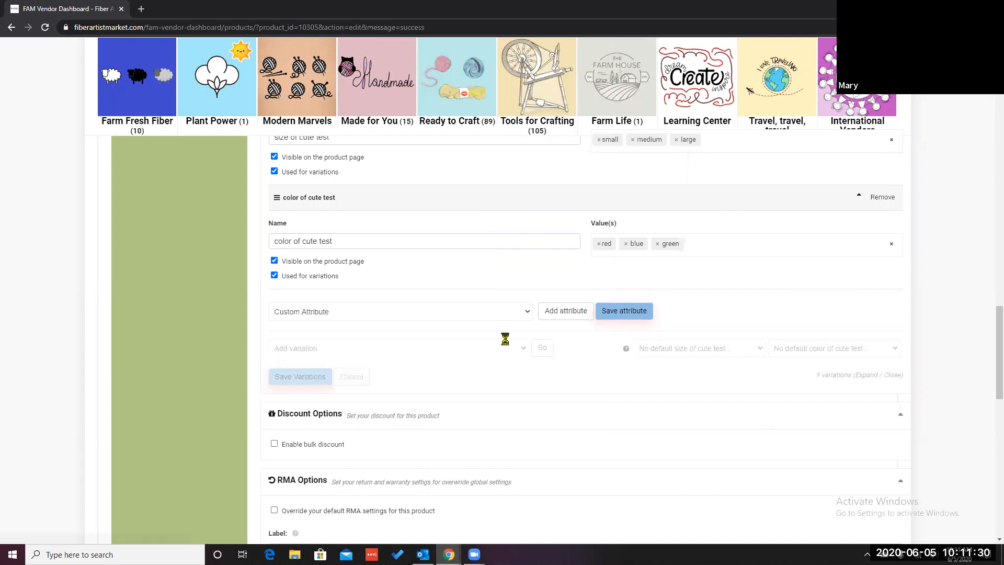
Step: Expand the small / red variation and enable stock management for it
{"action": "scroll", "coordinate": [631, 446], "scroll_direction": "down", "scroll_amount": 2}
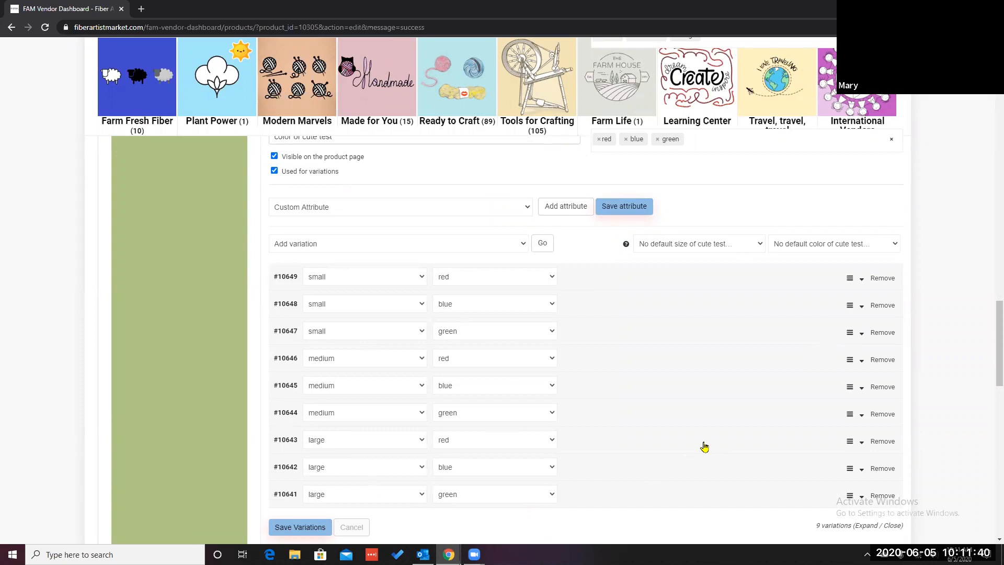
{"action": "left_click", "coordinate": [286, 282]}
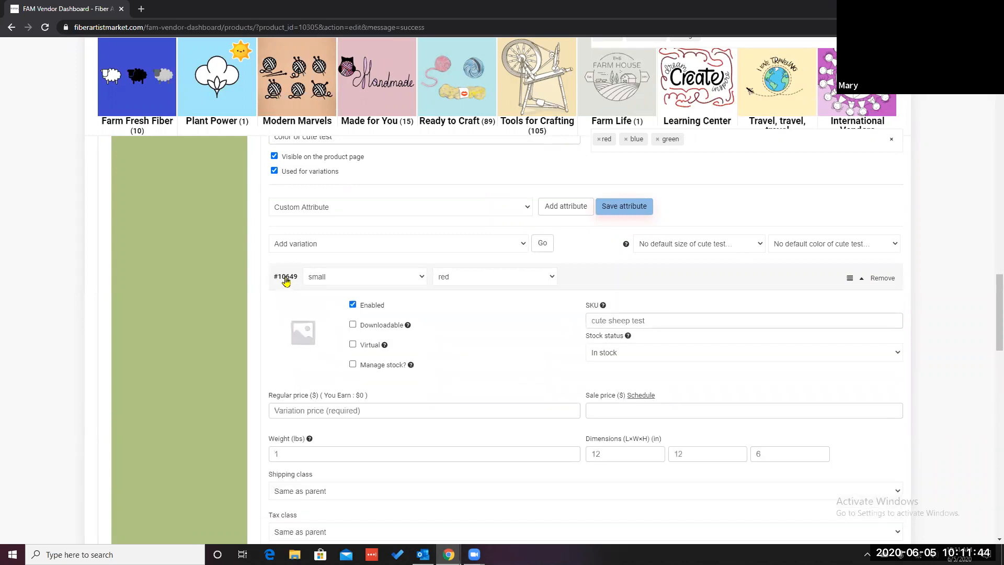
{"action": "scroll", "coordinate": [484, 352], "scroll_direction": "down", "scroll_amount": 1}
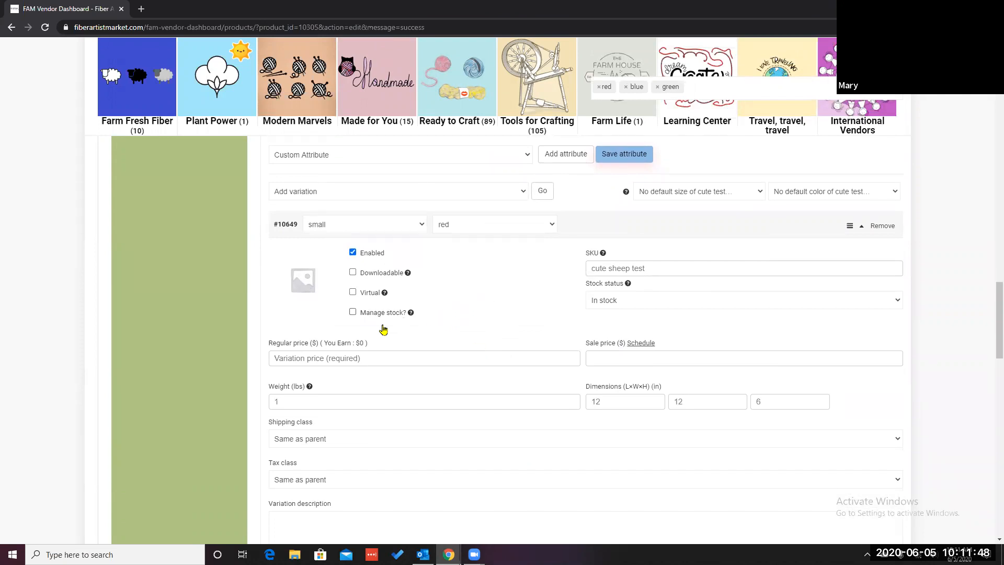
{"action": "left_click", "coordinate": [353, 312]}
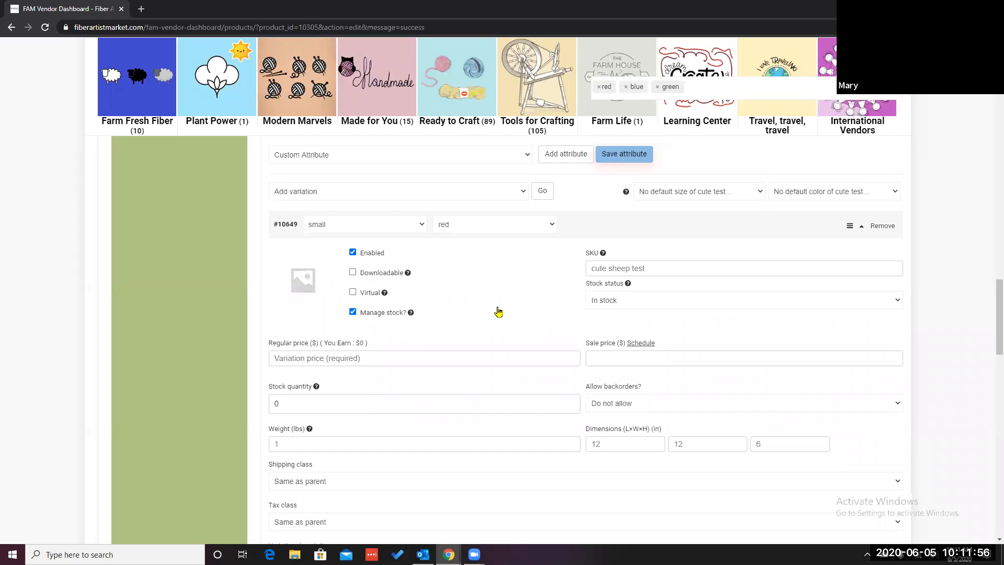
Step: Set the small / red variation's regular price to 8.00
{"action": "left_click", "coordinate": [365, 360]}
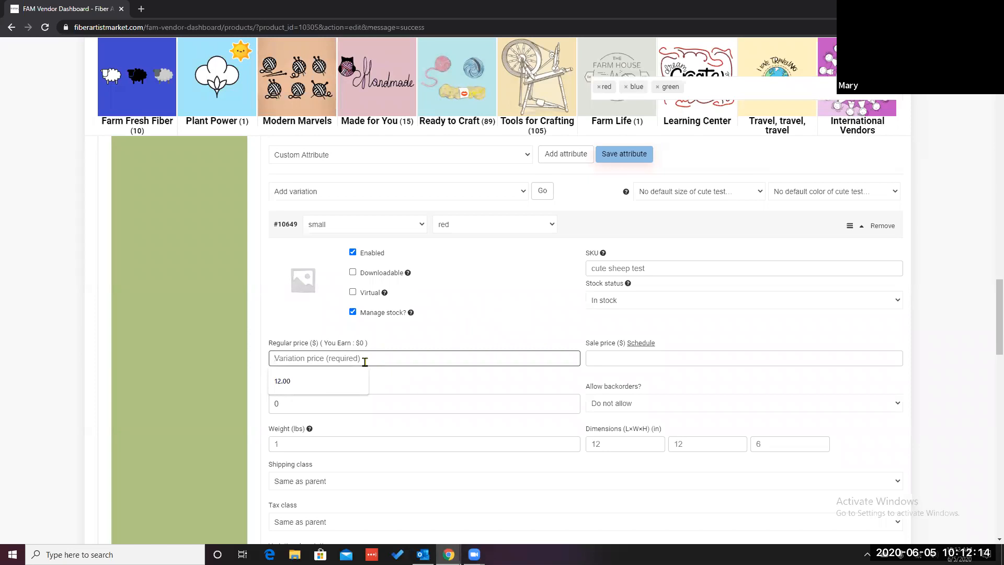
{"action": "type", "text": "88888."}
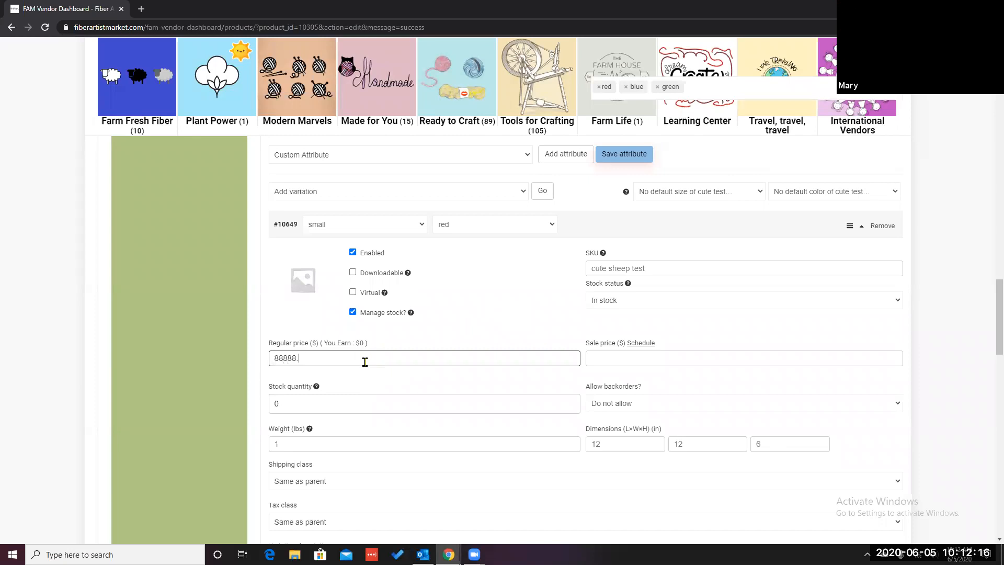
{"action": "key", "text": "BackSpace"}
{"action": "key", "text": "BackSpace"}
{"action": "key", "text": "BackSpace"}
{"action": "key", "text": "BackSpace"}
{"action": "key", "text": "BackSpace"}
{"action": "key", "text": "BackSpace"}
{"action": "key", "text": "BackSpace"}
{"action": "key", "text": "BackSpace"}
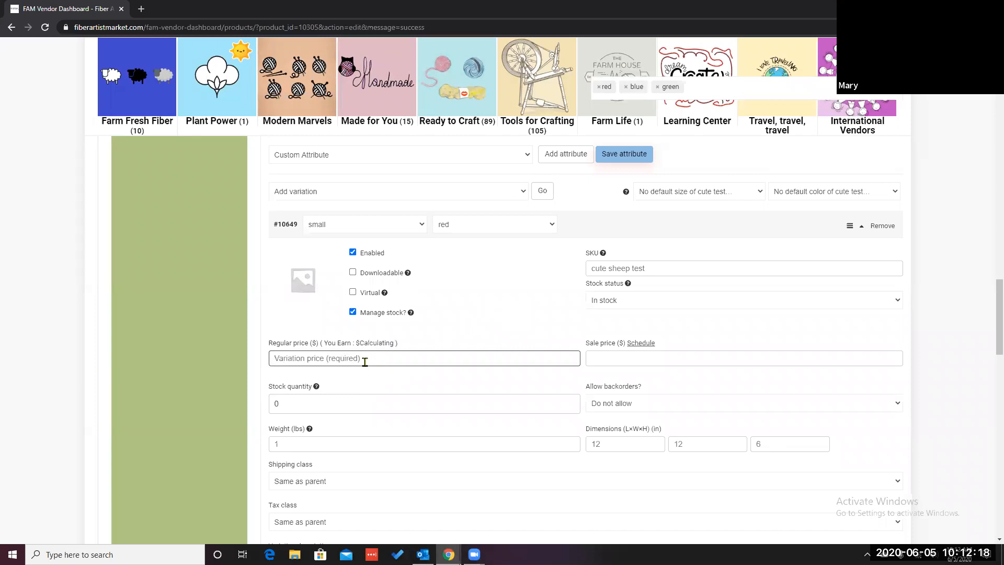
{"action": "type", "text": "8"}
{"action": "key", "text": "BackSpace"}
{"action": "type", "text": "8"}
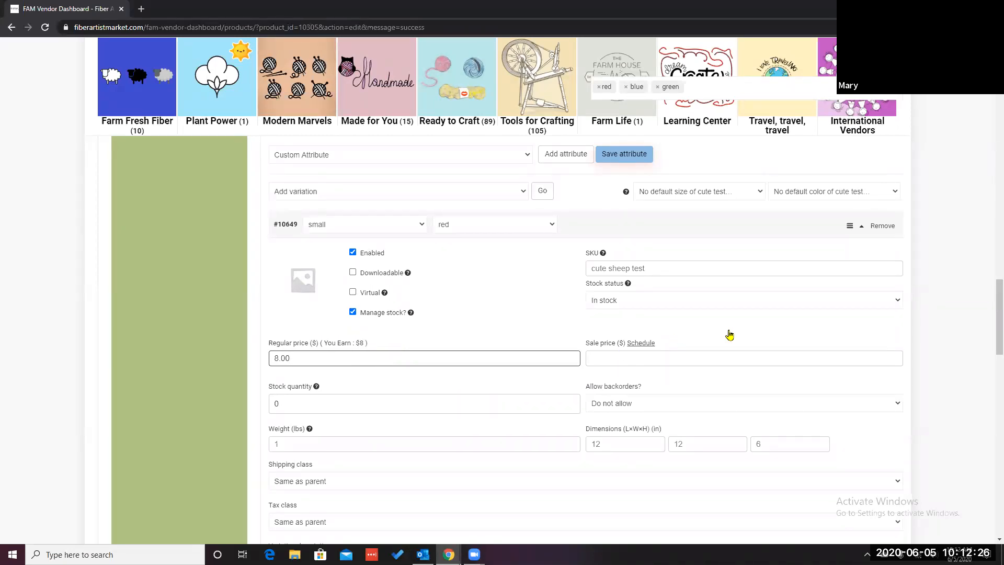
Step: Set the small / red variation's stock quantity to 20
{"action": "left_click", "coordinate": [900, 302]}
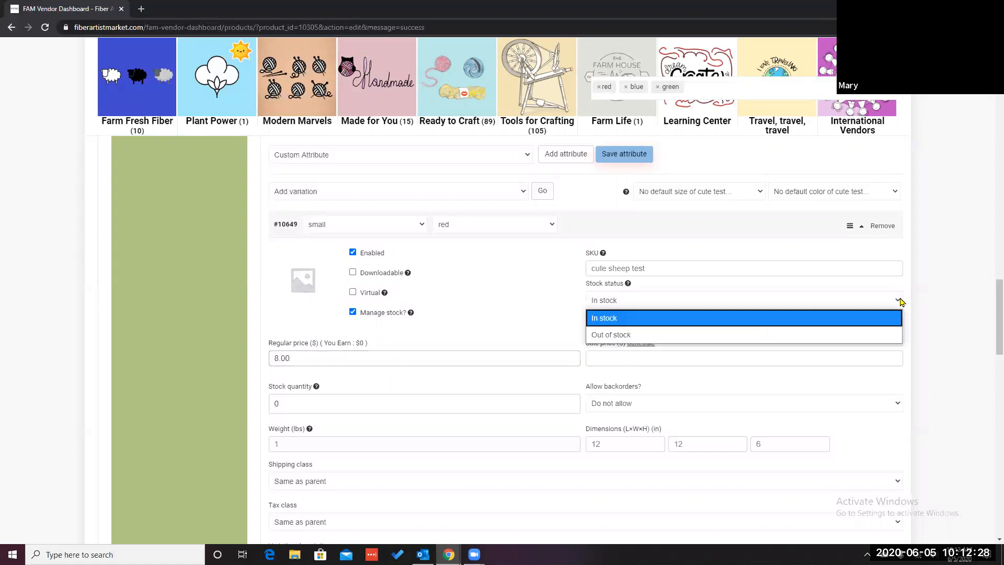
{"action": "left_click", "coordinate": [900, 302]}
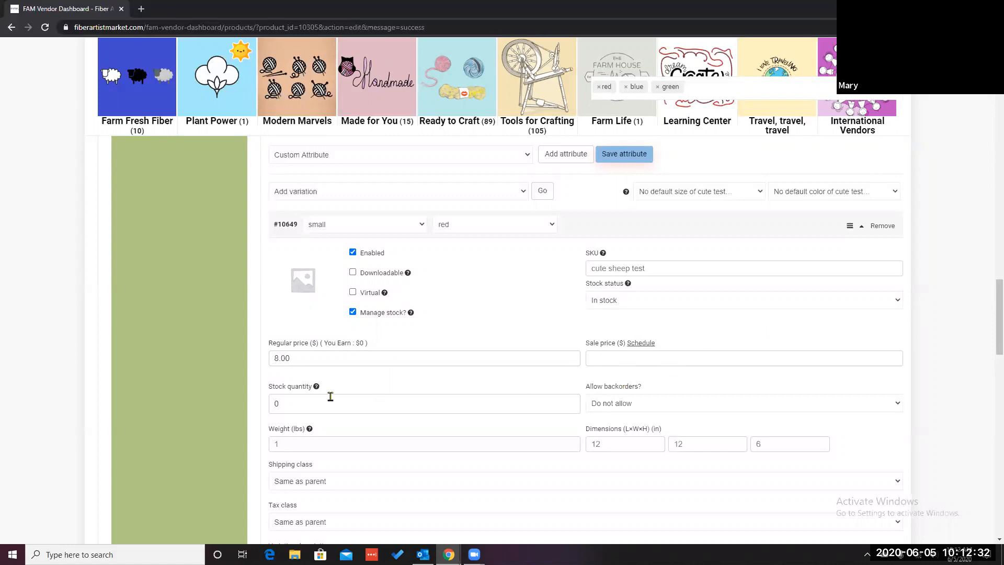
{"action": "left_click", "coordinate": [281, 404]}
{"action": "scroll", "coordinate": [597, 495], "scroll_direction": "down", "scroll_amount": 2}
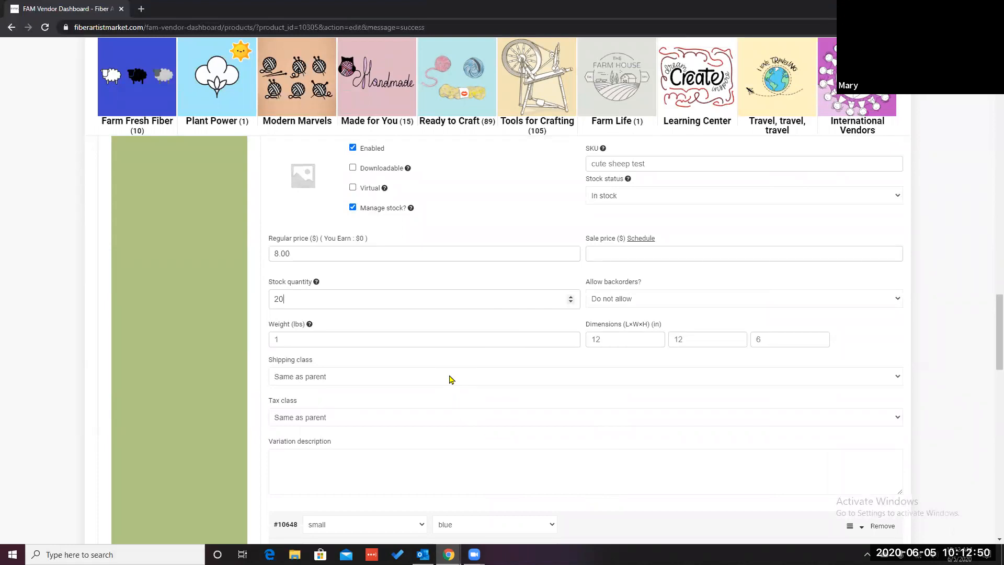
Step: Enter "This is a small red cute test." as the small / red variation's description
{"action": "scroll", "coordinate": [451, 378], "scroll_direction": "down", "scroll_amount": 2}
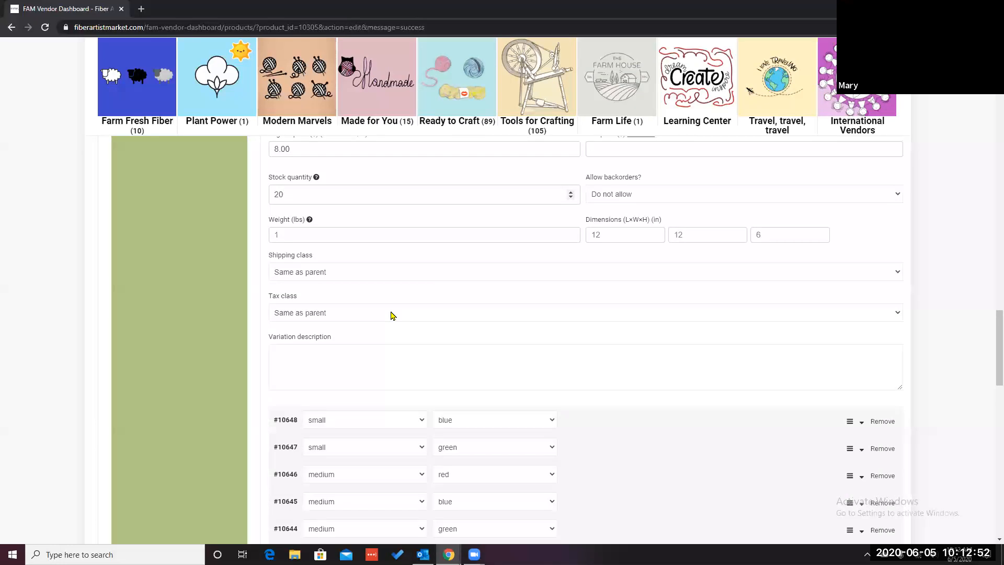
{"action": "left_click", "coordinate": [372, 362]}
{"action": "type", "text": "This is a small"}
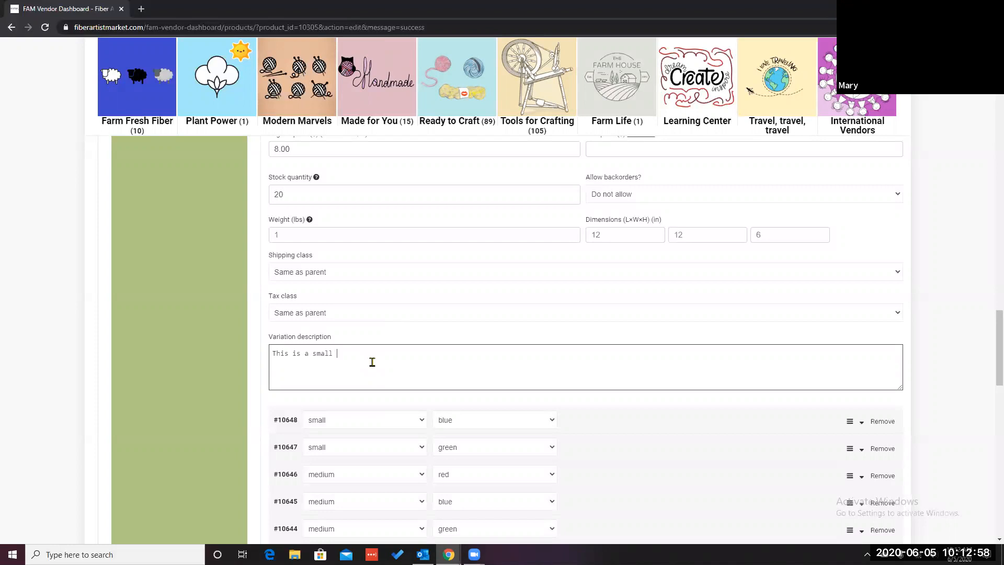
{"action": "type", "text": " red cute test."}
Step: Expand the small / blue variation, enable its stock management, and set its regular price to 12.00
{"action": "scroll", "coordinate": [702, 444], "scroll_direction": "down", "scroll_amount": 2}
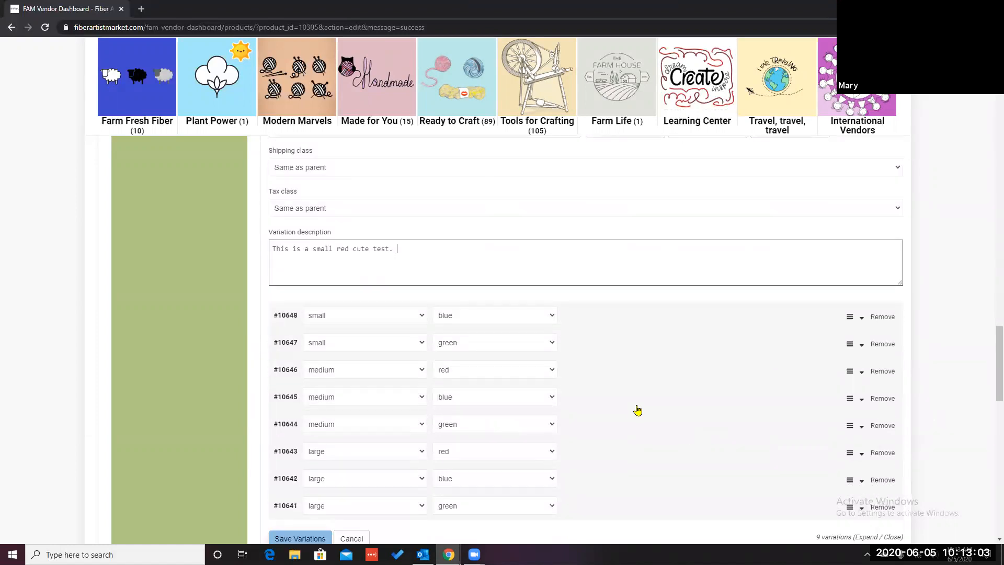
{"action": "left_click", "coordinate": [285, 317]}
{"action": "scroll", "coordinate": [415, 408], "scroll_direction": "down", "scroll_amount": 2}
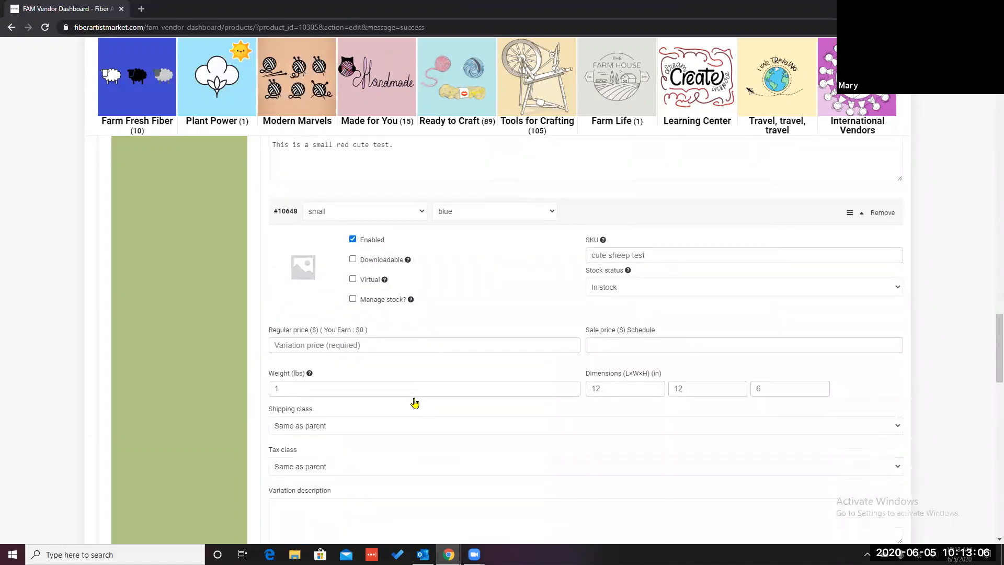
{"action": "left_click", "coordinate": [352, 300]}
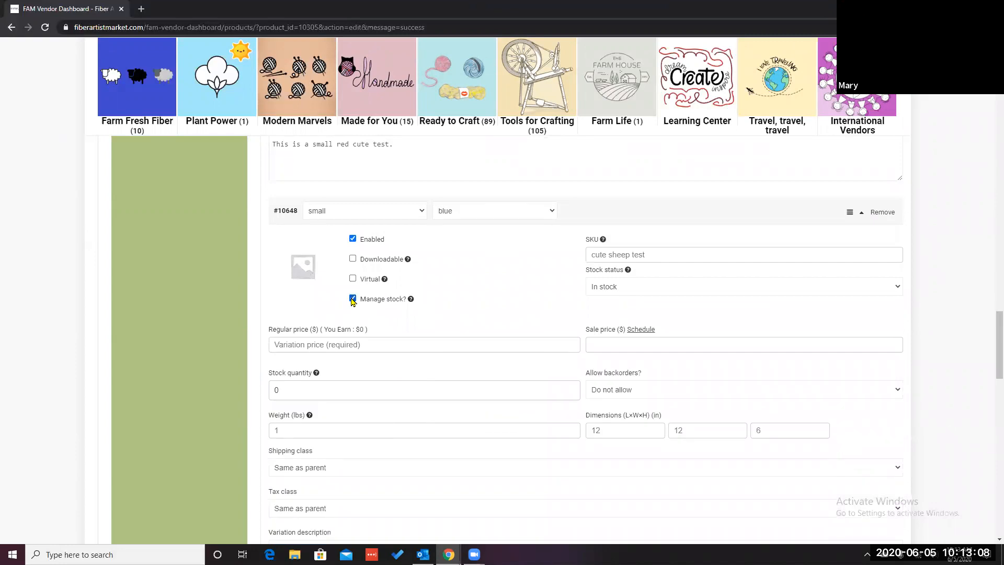
{"action": "left_click", "coordinate": [359, 340]}
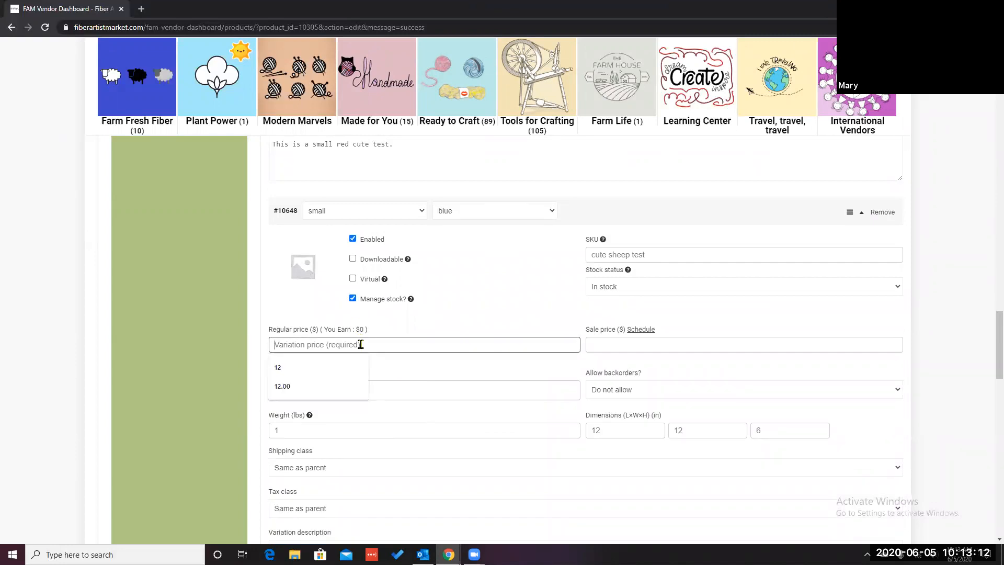
{"action": "type", "text": "12"}
{"action": "left_click", "coordinate": [324, 389]}
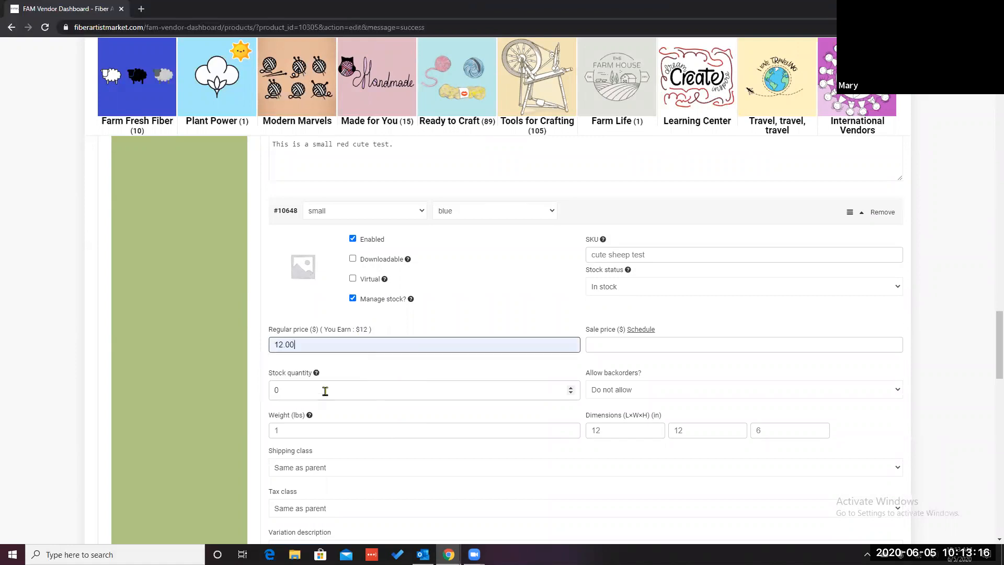
Step: Set the small / blue variation's stock quantity to 20
{"action": "scroll", "coordinate": [466, 426], "scroll_direction": "down", "scroll_amount": 2}
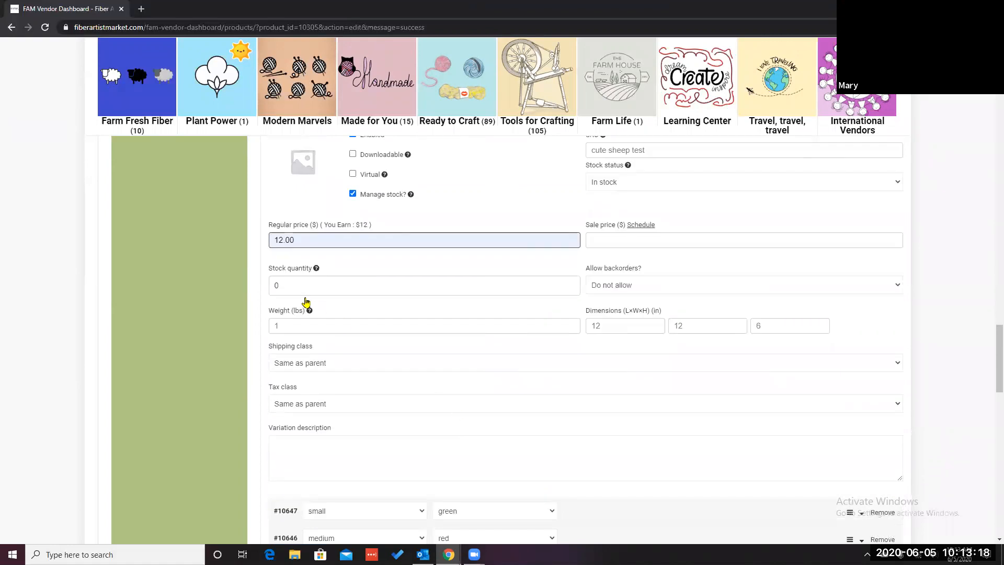
{"action": "left_click", "coordinate": [284, 285]}
{"action": "type", "text": "20"}
{"action": "scroll", "coordinate": [446, 366], "scroll_direction": "down", "scroll_amount": 4}
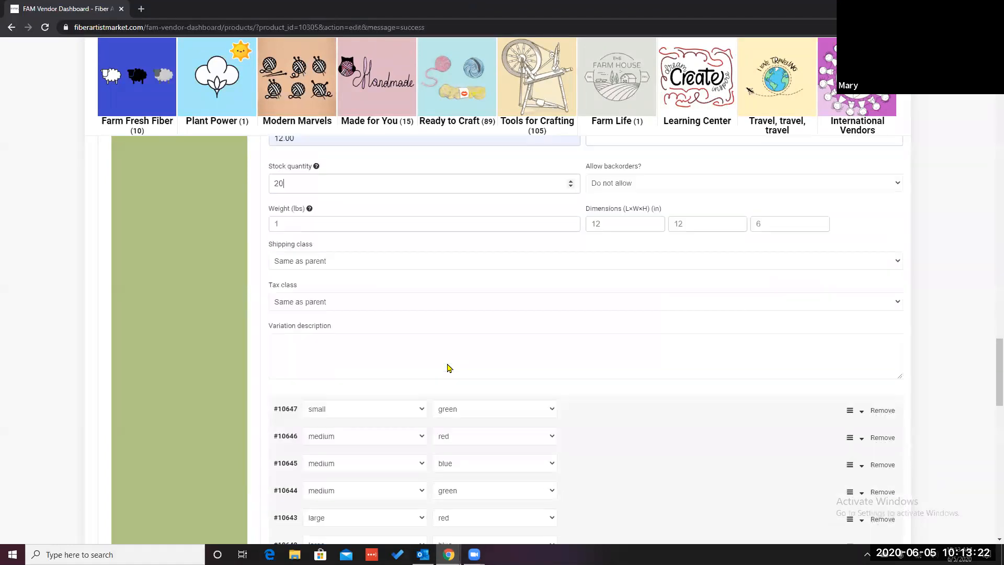
Step: Expand the small / green variation, enable its stock management, and set its regular price to 12.00
{"action": "left_click", "coordinate": [286, 302]}
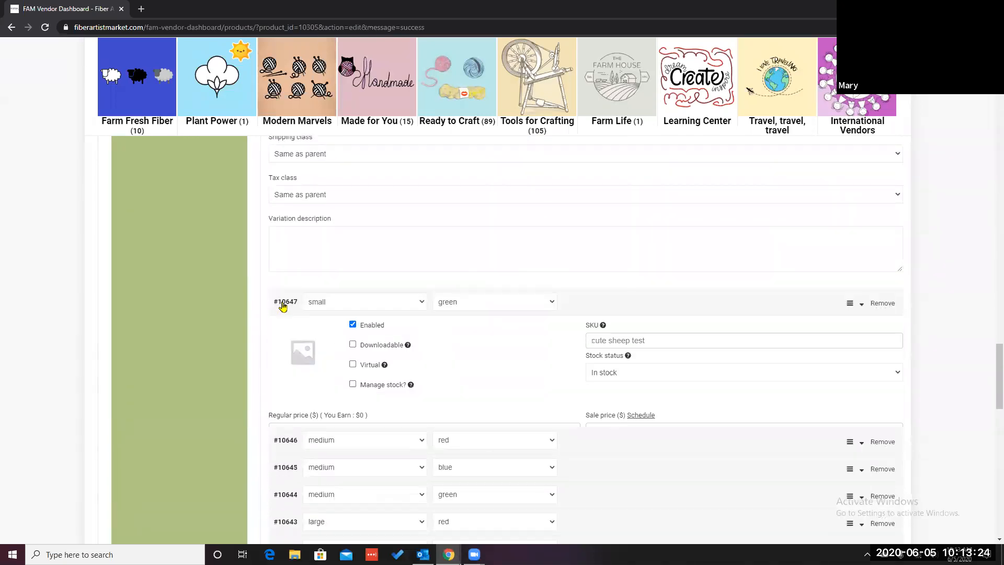
{"action": "left_click", "coordinate": [351, 392]}
{"action": "left_click", "coordinate": [321, 435]}
{"action": "left_click", "coordinate": [305, 464]}
{"action": "scroll", "coordinate": [381, 457], "scroll_direction": "down", "scroll_amount": 4}
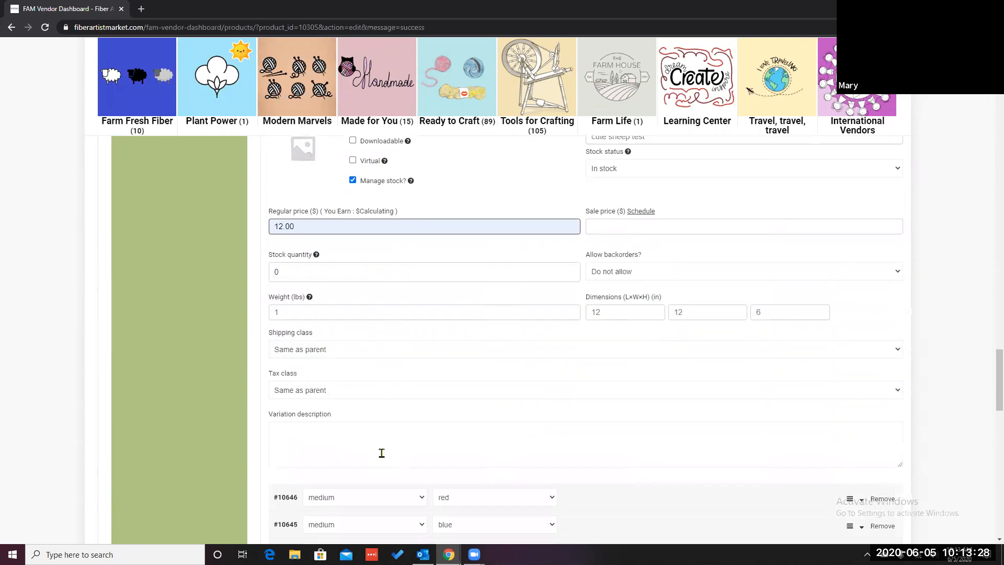
Step: Set the small / green variation's stock quantity to 20
{"action": "left_click", "coordinate": [288, 265]}
{"action": "key", "text": "BackSpace"}
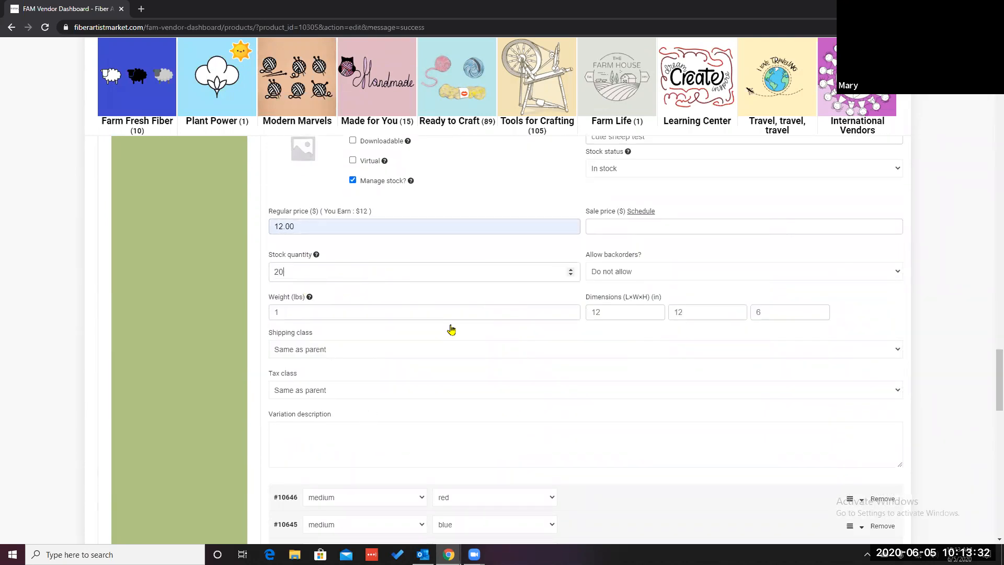
{"action": "scroll", "coordinate": [439, 390], "scroll_direction": "down", "scroll_amount": 2}
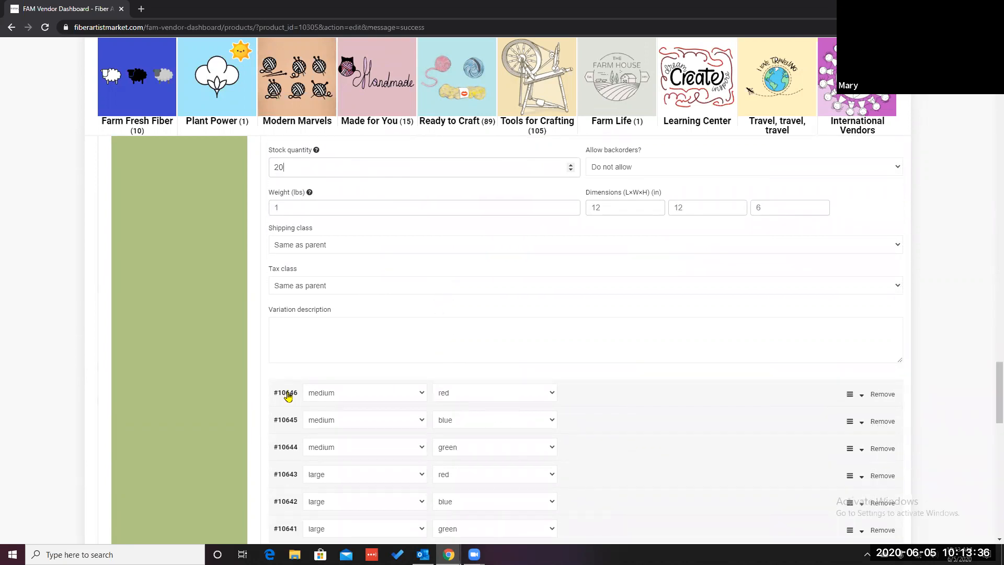
Step: Enable stock management for the medium / red variation, with regular price 12 and stock quantity 20
{"action": "left_click", "coordinate": [287, 395]}
{"action": "scroll", "coordinate": [368, 399], "scroll_direction": "down", "scroll_amount": 2}
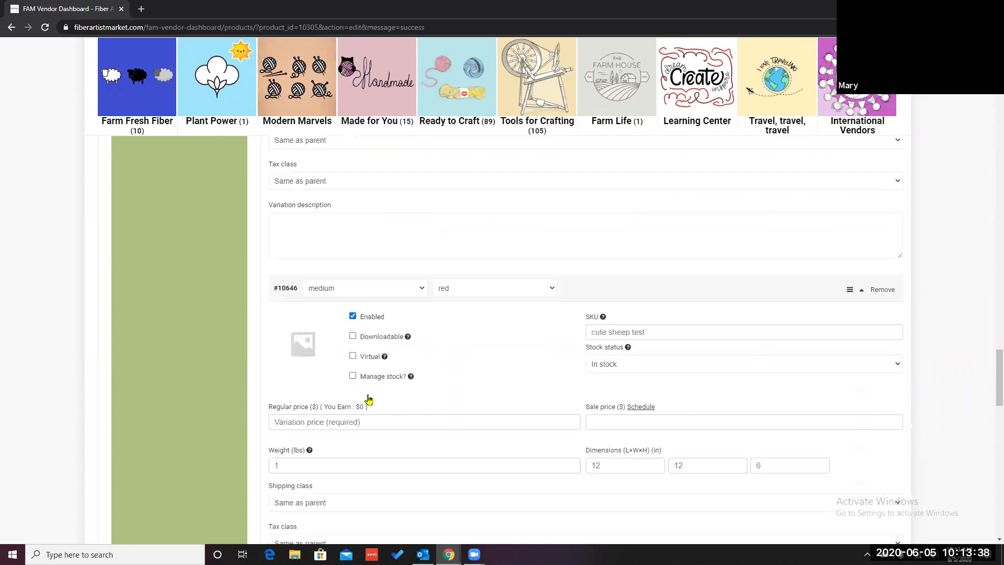
{"action": "left_click", "coordinate": [353, 376]}
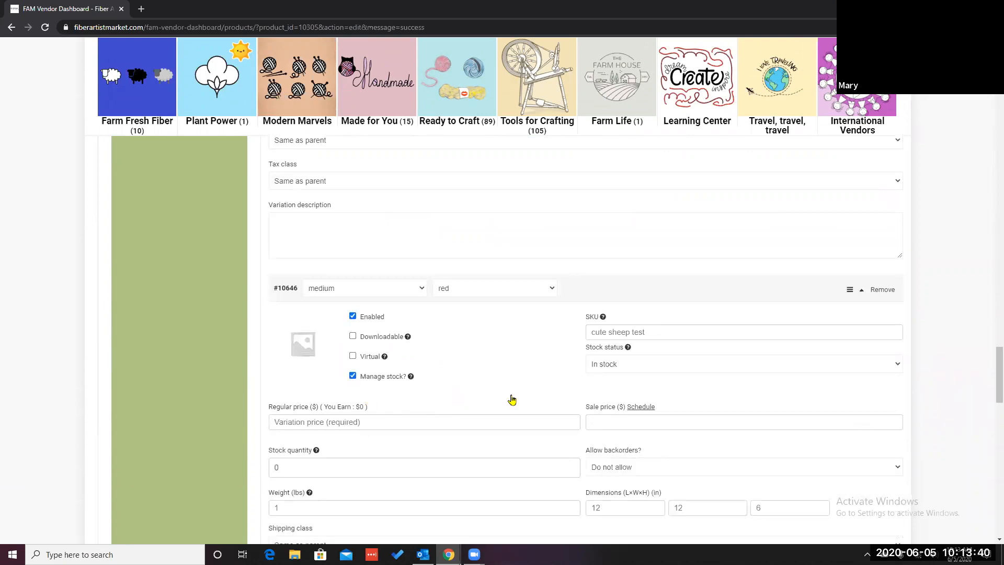
{"action": "scroll", "coordinate": [511, 400], "scroll_direction": "down", "scroll_amount": 2}
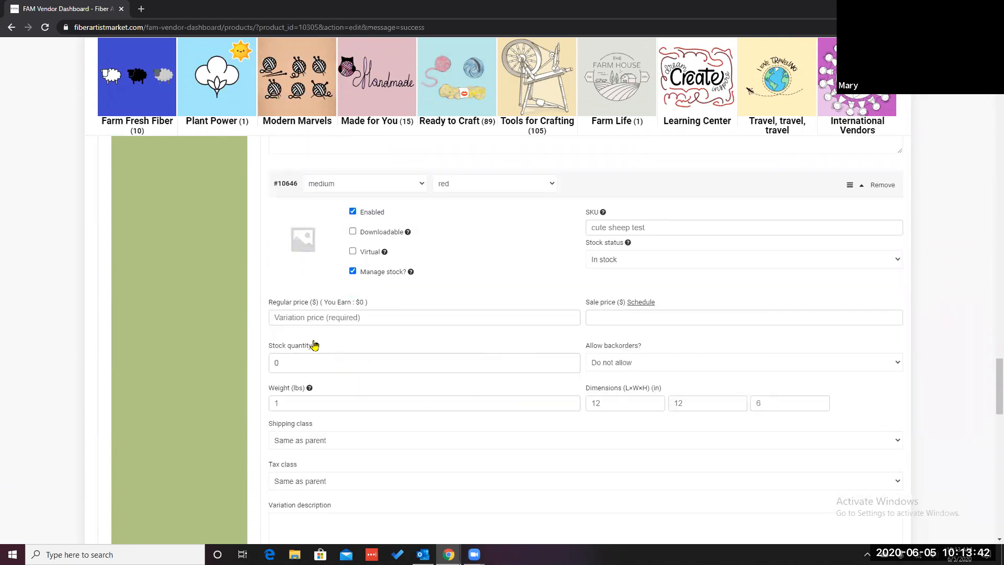
{"action": "left_click", "coordinate": [334, 313]}
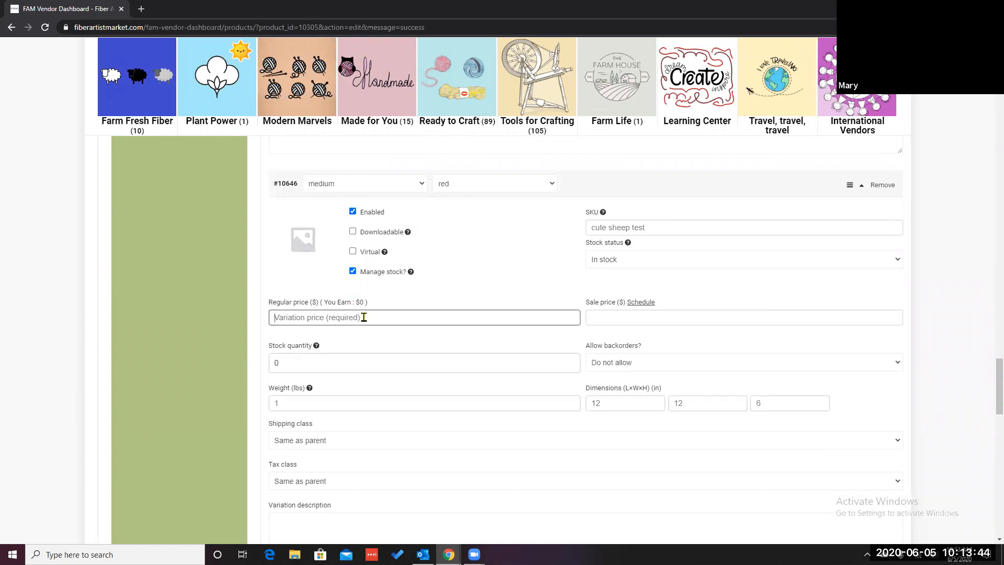
{"action": "type", "text": "12"}
{"action": "left_click", "coordinate": [287, 363]}
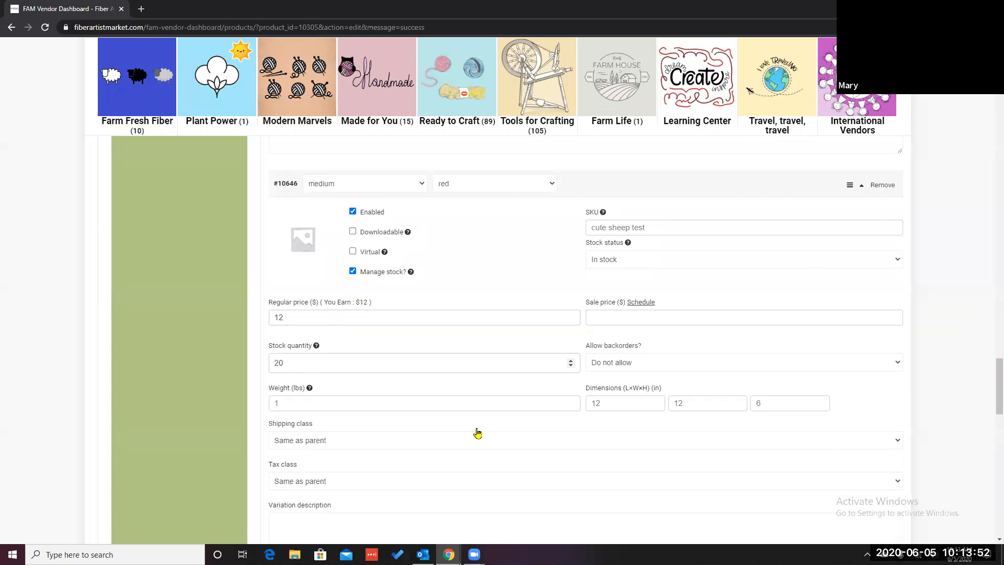
{"action": "scroll", "coordinate": [475, 432], "scroll_direction": "down", "scroll_amount": 4}
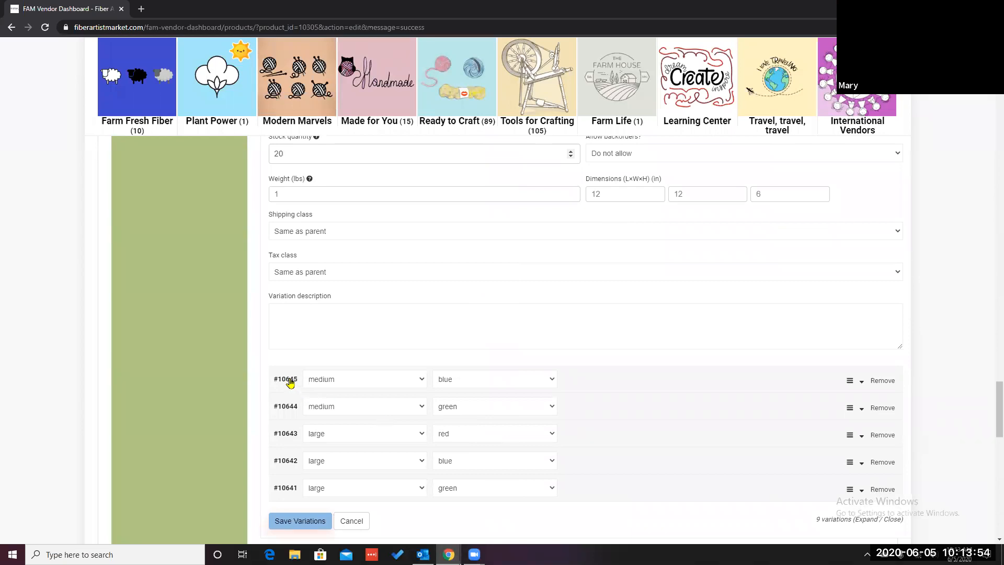
Step: Enable stock management for the medium / blue variation, with regular price 12 and stock quantity 16
{"action": "left_click", "coordinate": [288, 381]}
{"action": "scroll", "coordinate": [321, 414], "scroll_direction": "down", "scroll_amount": 3}
{"action": "left_click", "coordinate": [352, 310]}
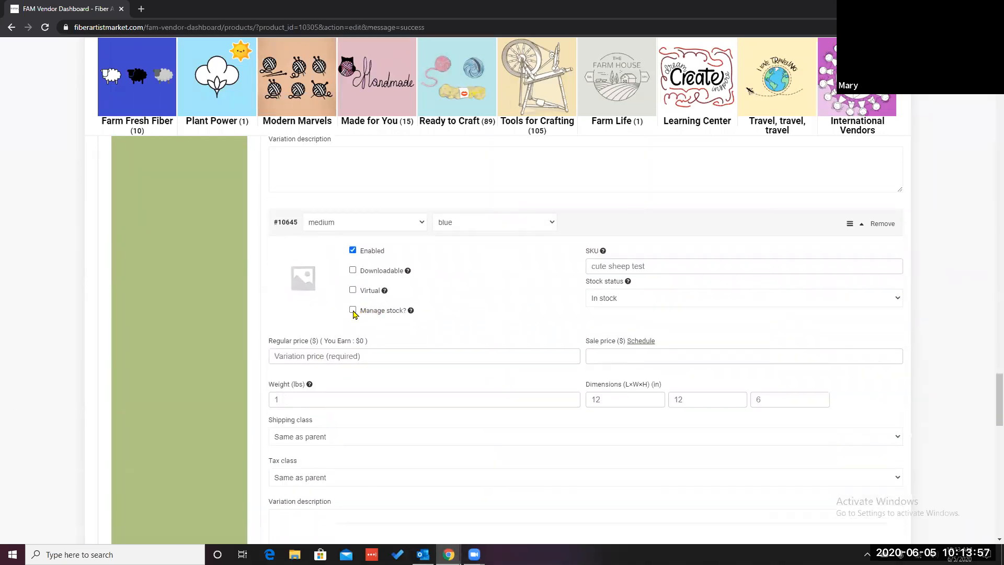
{"action": "left_click", "coordinate": [301, 356]}
{"action": "type", "text": "12"}
{"action": "left_click", "coordinate": [283, 403]}
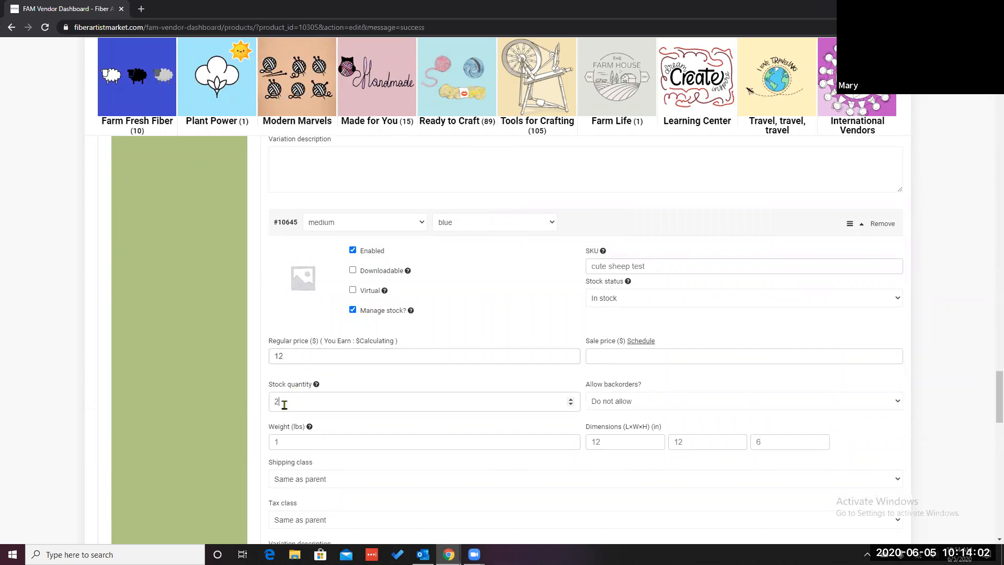
{"action": "type", "text": "16"}
{"action": "scroll", "coordinate": [404, 444], "scroll_direction": "down", "scroll_amount": 5}
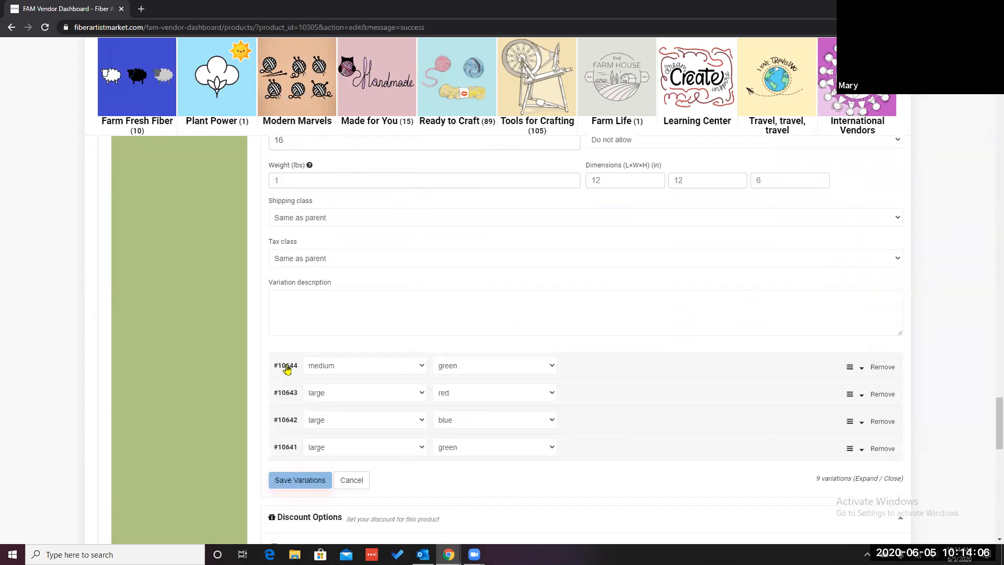
Step: Enable stock management for the medium / green variation, with regular price 12 and stock quantity 20
{"action": "left_click", "coordinate": [287, 369]}
{"action": "left_click", "coordinate": [353, 454]}
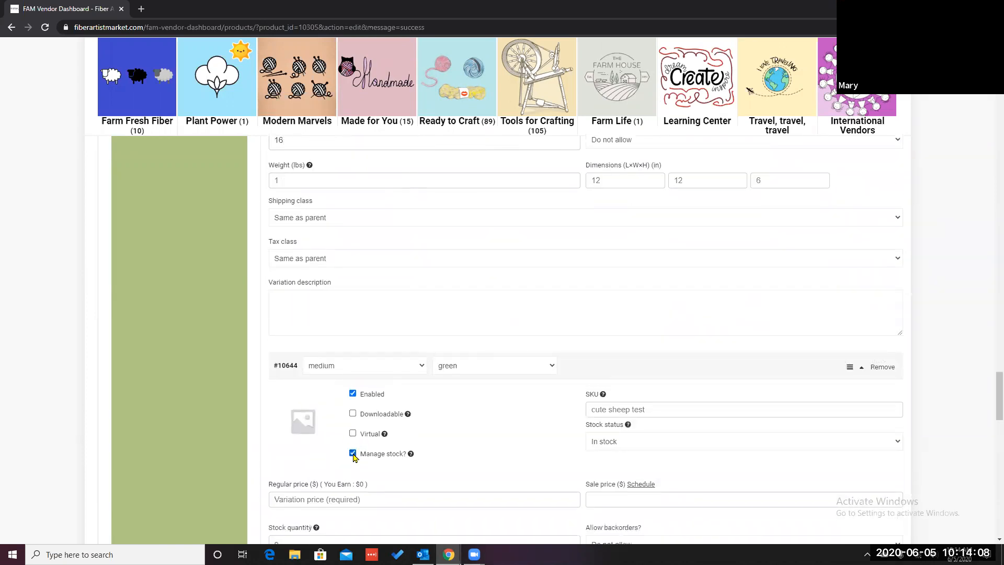
{"action": "scroll", "coordinate": [353, 457], "scroll_direction": "down", "scroll_amount": 4}
{"action": "left_click", "coordinate": [291, 288]}
{"action": "type", "text": "12"}
{"action": "left_click", "coordinate": [295, 337]}
{"action": "type", "text": "20"}
{"action": "scroll", "coordinate": [296, 337], "scroll_direction": "down", "scroll_amount": 5}
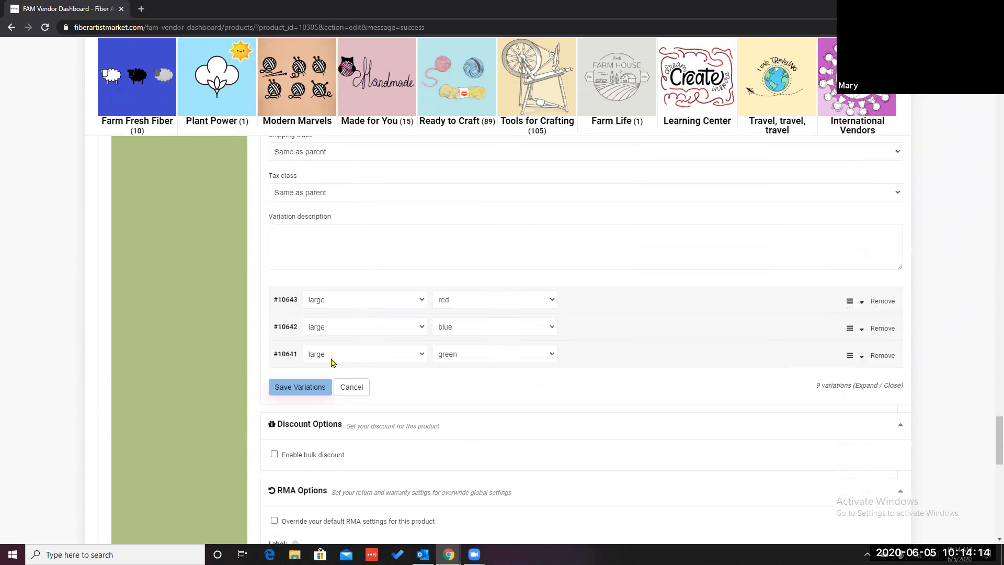
Step: Enable stock management for the large / red variation, set its regular price to 12, and edit its stock quantity
{"action": "left_click", "coordinate": [291, 302]}
{"action": "scroll", "coordinate": [352, 366], "scroll_direction": "down", "scroll_amount": 1}
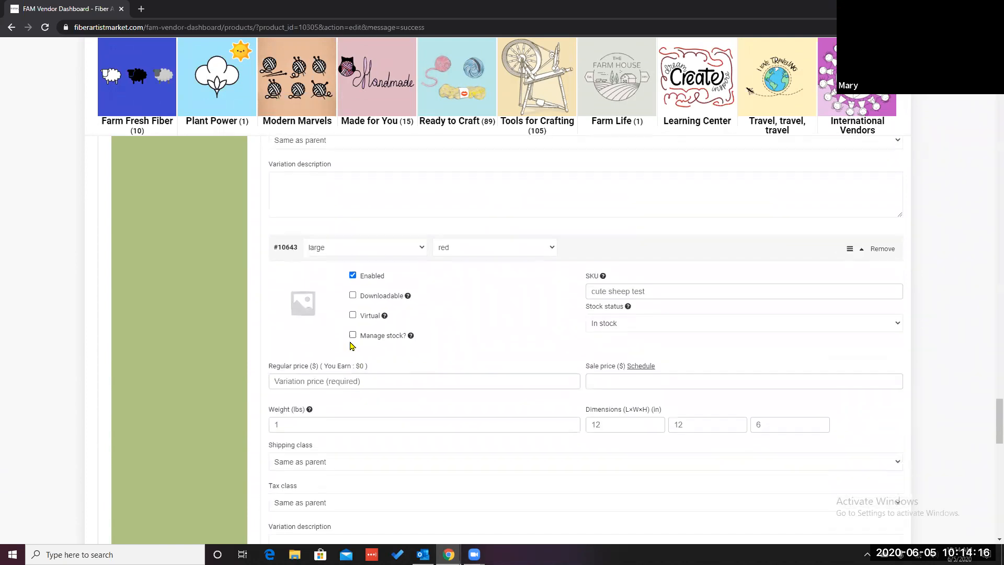
{"action": "left_click", "coordinate": [352, 335]}
{"action": "scroll", "coordinate": [291, 320], "scroll_direction": "down", "scroll_amount": 2}
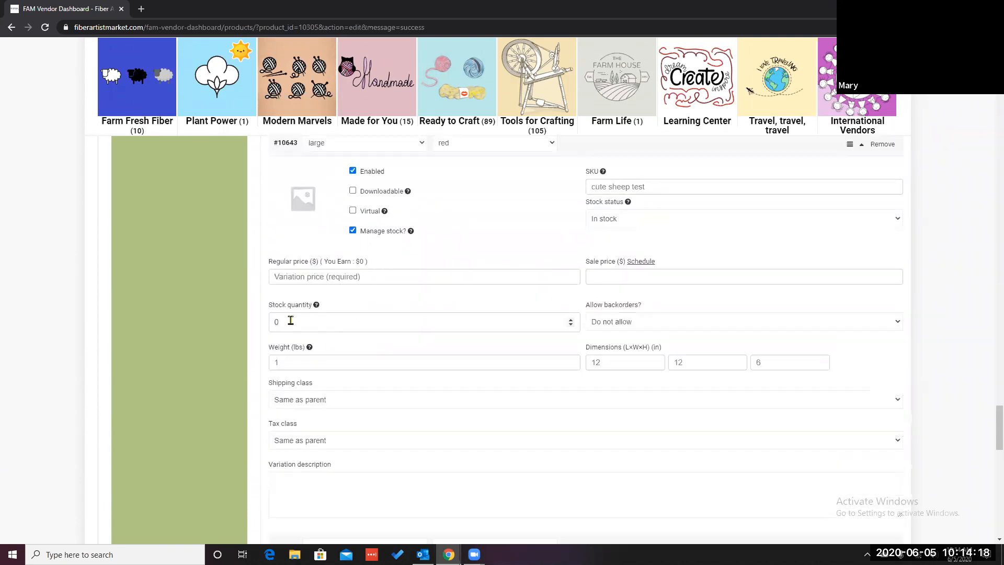
{"action": "left_click", "coordinate": [291, 320]}
{"action": "type", "text": "12"}
{"action": "scroll", "coordinate": [325, 412], "scroll_direction": "down", "scroll_amount": 1}
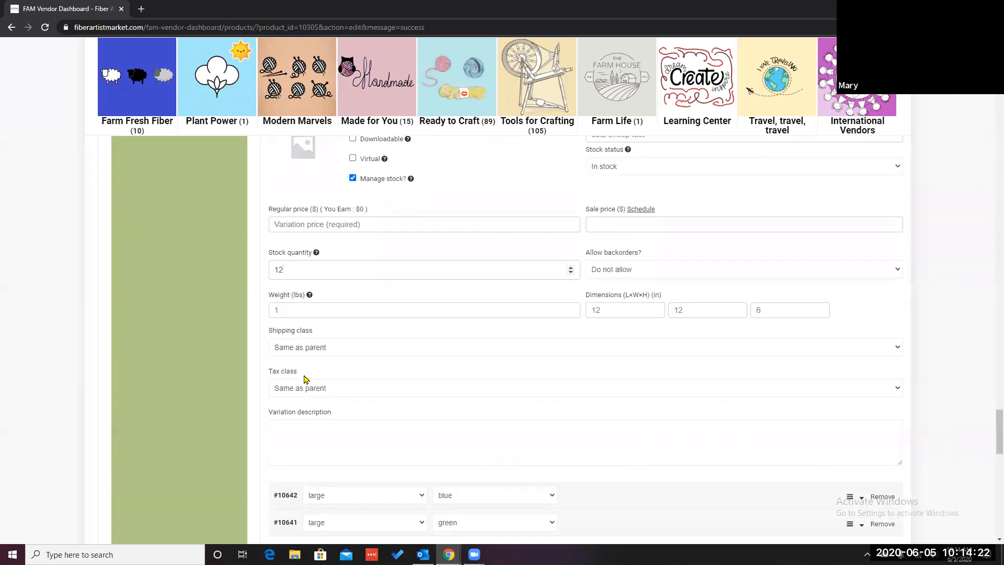
{"action": "left_click", "coordinate": [301, 223]}
{"action": "type", "text": "12"}
{"action": "left_click", "coordinate": [289, 267]}
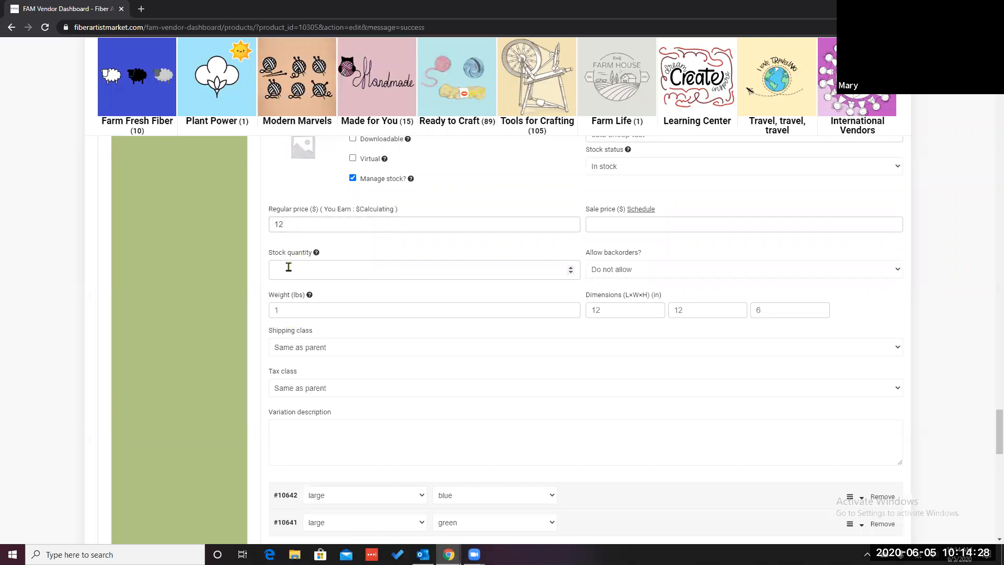
{"action": "scroll", "coordinate": [437, 365], "scroll_direction": "down", "scroll_amount": 4}
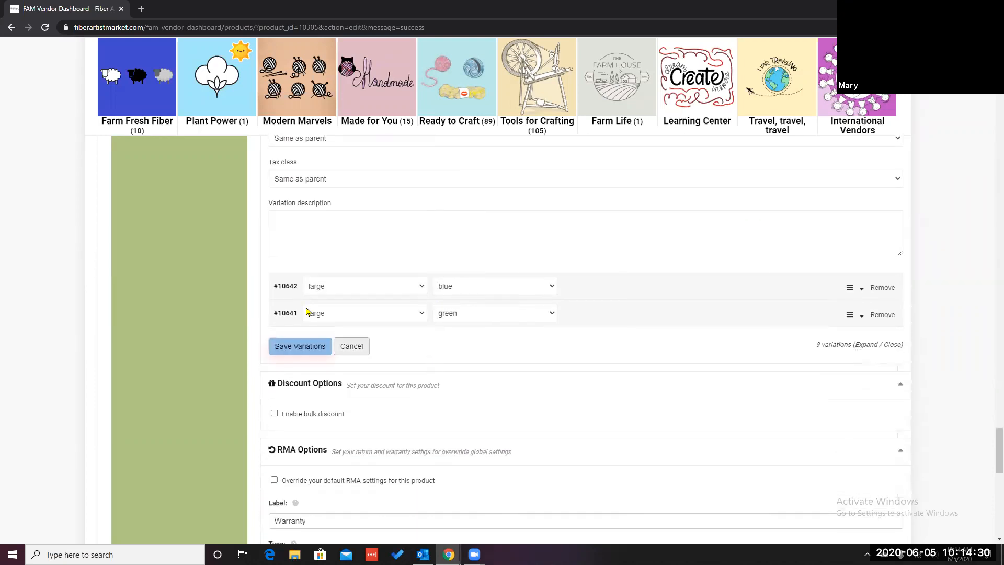
Step: Enable stock management for the large / blue variation, with regular price 12 and stock quantity 15
{"action": "left_click", "coordinate": [287, 285]}
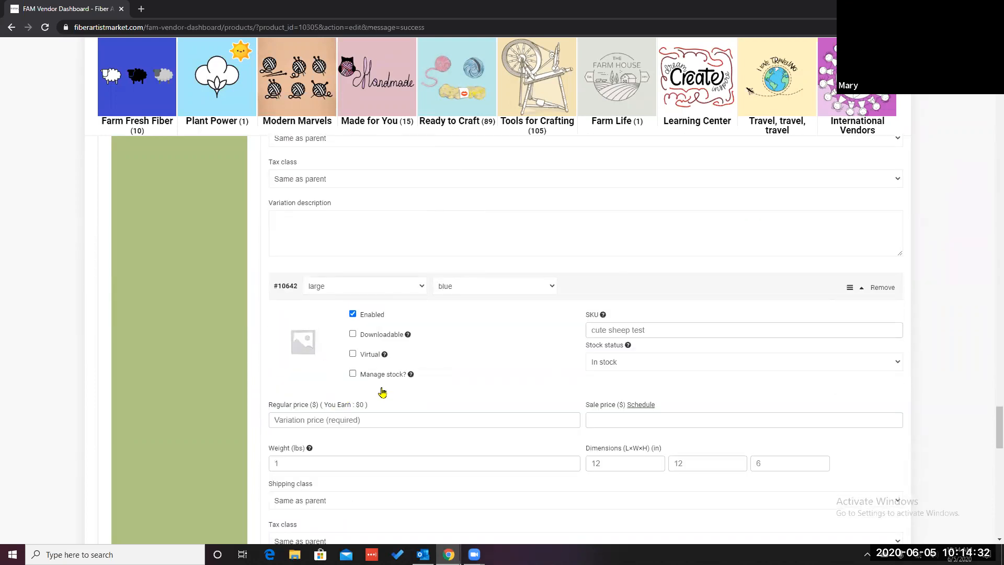
{"action": "left_click", "coordinate": [352, 373]}
{"action": "left_click", "coordinate": [298, 420]}
{"action": "type", "text": "12"}
{"action": "left_click", "coordinate": [289, 458]}
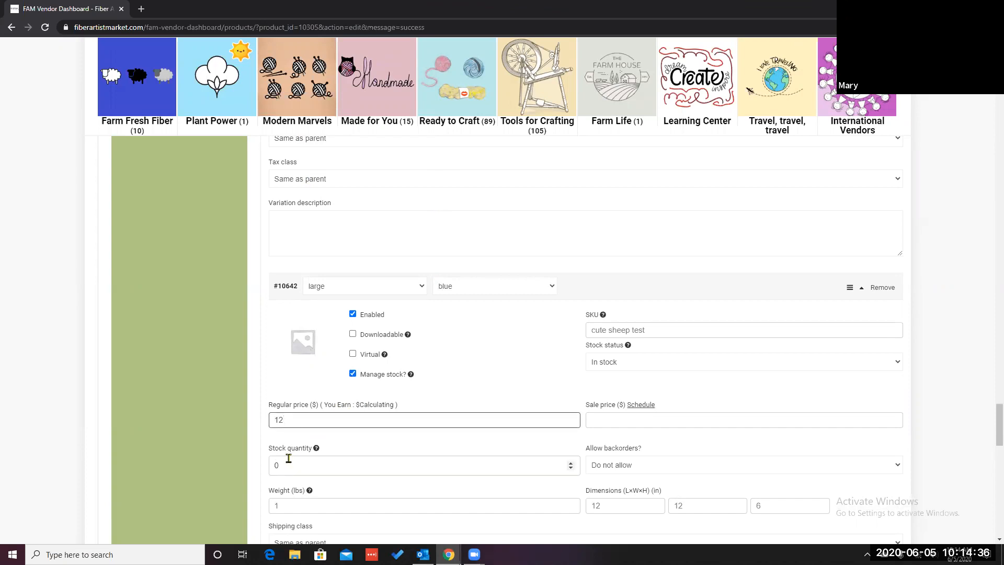
{"action": "type", "text": "20"}
{"action": "scroll", "coordinate": [475, 457], "scroll_direction": "down", "scroll_amount": 5}
{"action": "scroll", "coordinate": [440, 434], "scroll_direction": "down", "scroll_amount": 4}
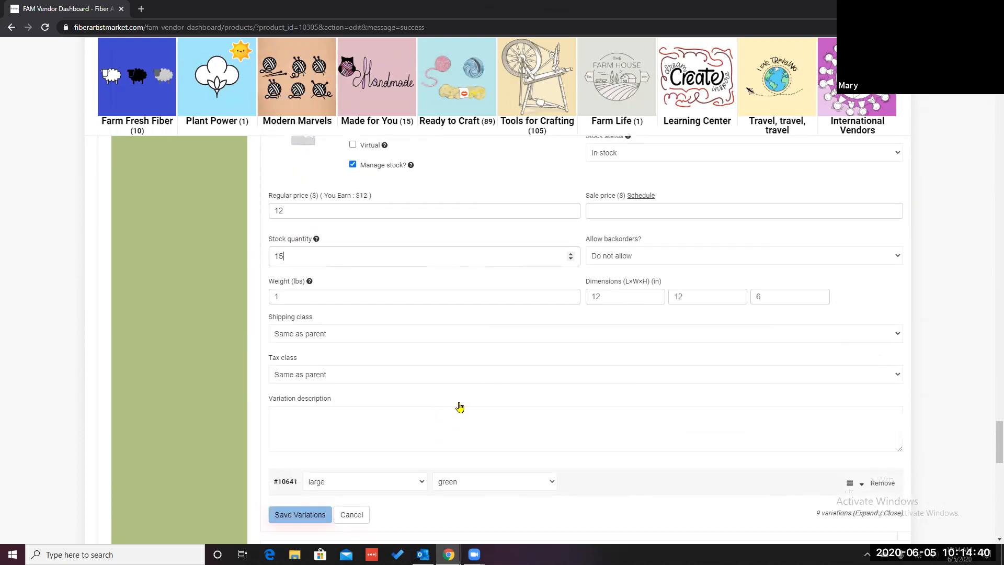
Step: Enable stock management for the large / green variation, with regular price 12 and stock quantity 20
{"action": "scroll", "coordinate": [305, 421], "scroll_direction": "down", "scroll_amount": 2}
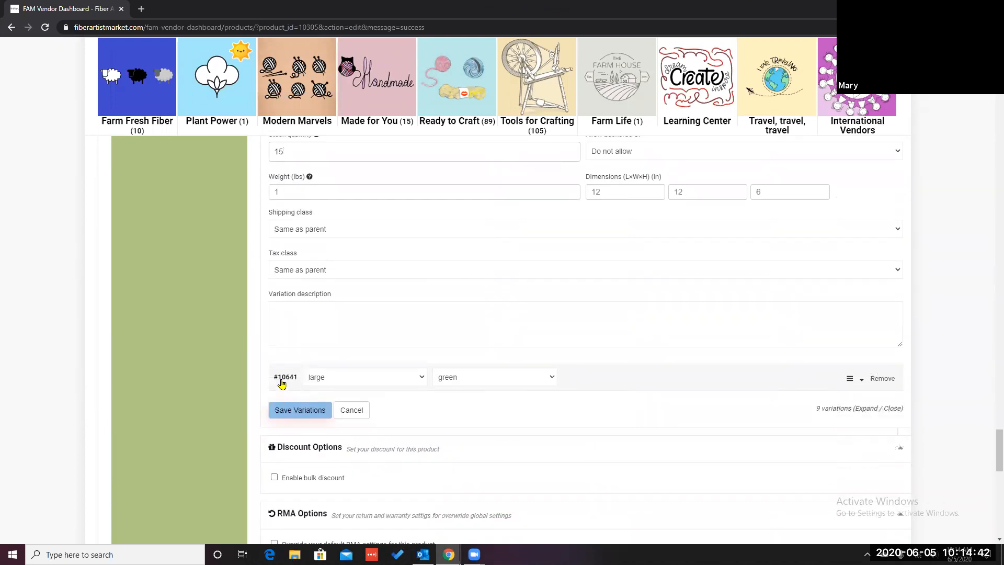
{"action": "left_click", "coordinate": [281, 383]}
{"action": "scroll", "coordinate": [354, 260], "scroll_direction": "down", "scroll_amount": 4}
{"action": "left_click", "coordinate": [353, 256]}
{"action": "left_click", "coordinate": [290, 302]}
{"action": "type", "text": "12"}
{"action": "left_click", "coordinate": [283, 349]}
{"action": "type", "text": "20"}
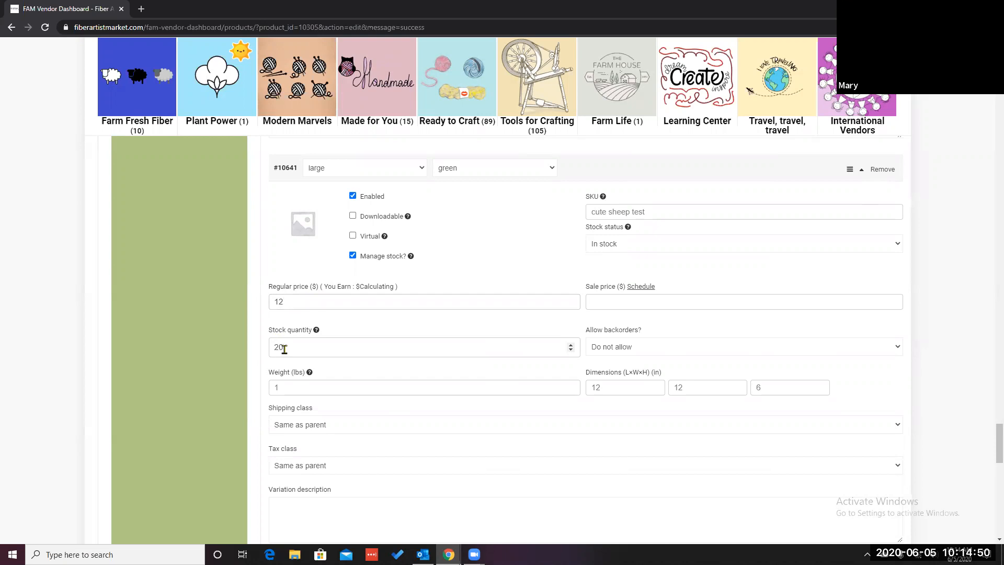
Step: Save the variations and then save the product
{"action": "scroll", "coordinate": [386, 386], "scroll_direction": "down", "scroll_amount": 4}
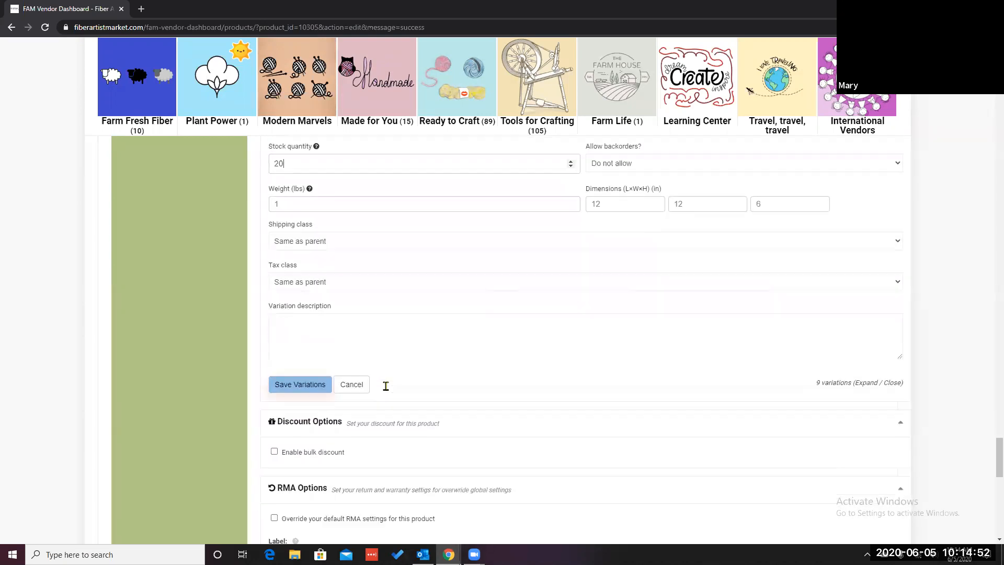
{"action": "scroll", "coordinate": [386, 386], "scroll_direction": "down", "scroll_amount": 2}
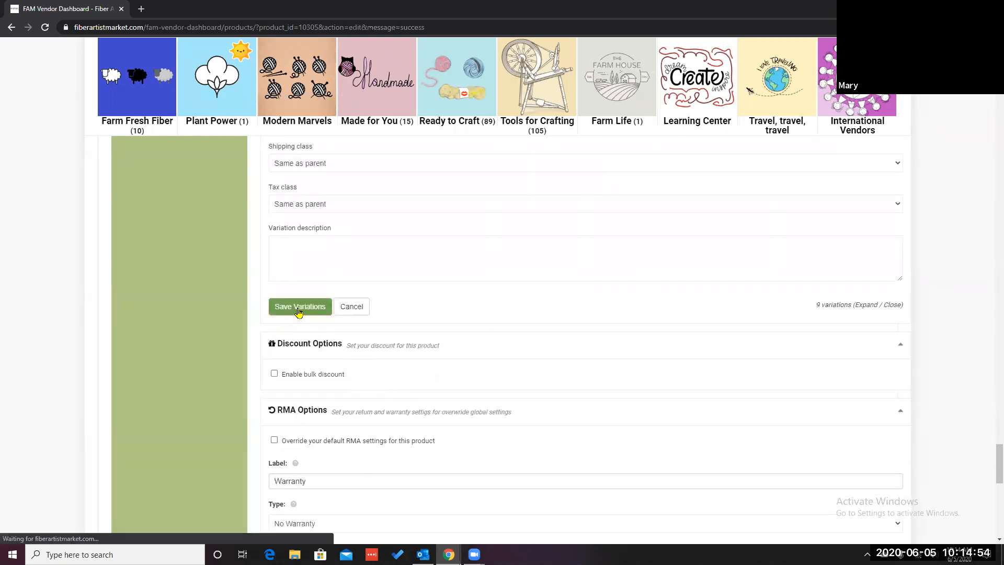
{"action": "left_click", "coordinate": [298, 310]}
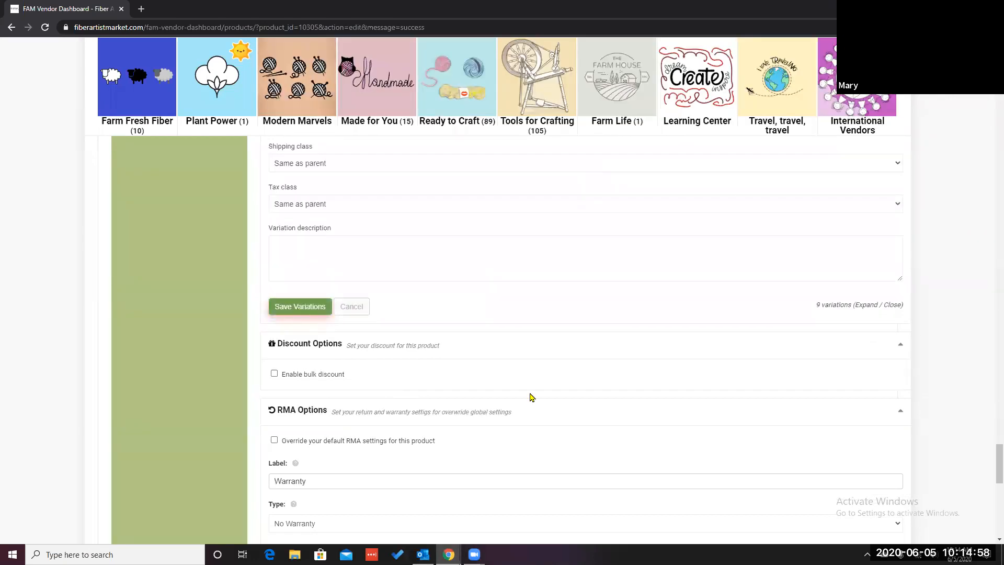
{"action": "scroll", "coordinate": [531, 398], "scroll_direction": "down", "scroll_amount": 8}
{"action": "left_click", "coordinate": [868, 405]}
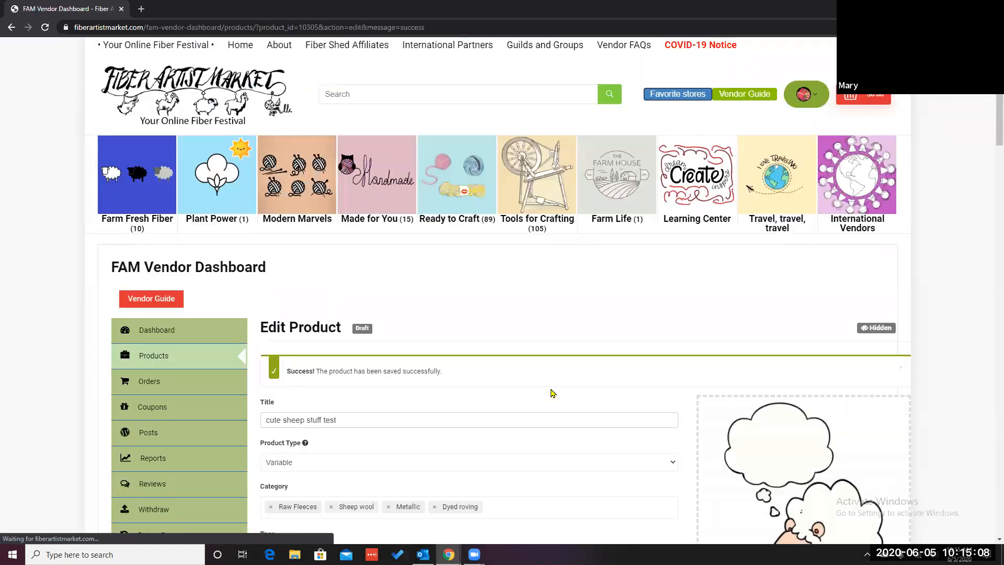
Step: Set the product status to Online, change its visibility setting, and save the product
{"action": "scroll", "coordinate": [554, 398], "scroll_direction": "down", "scroll_amount": 3}
{"action": "scroll", "coordinate": [551, 387], "scroll_direction": "down", "scroll_amount": 4}
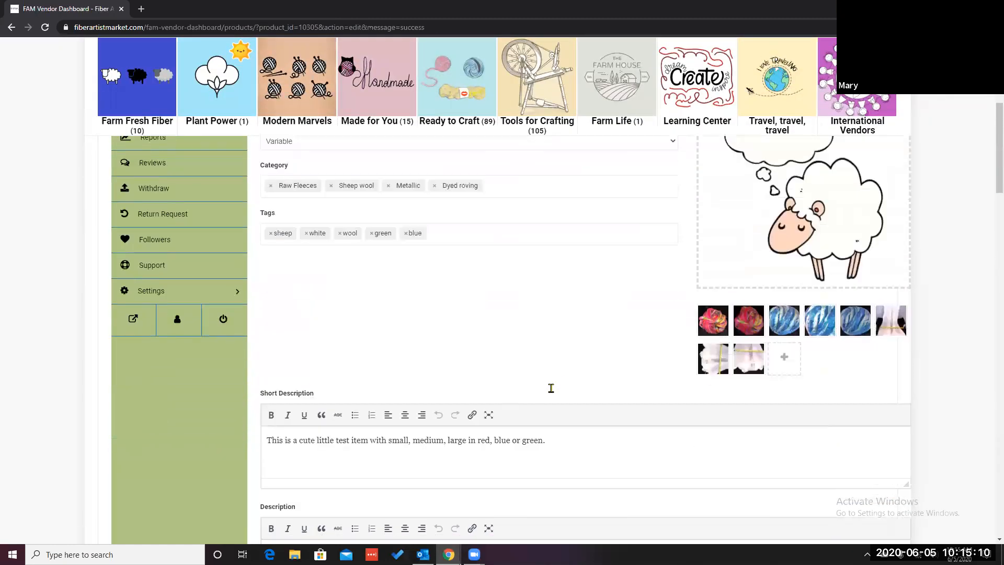
{"action": "scroll", "coordinate": [551, 389], "scroll_direction": "up", "scroll_amount": 5}
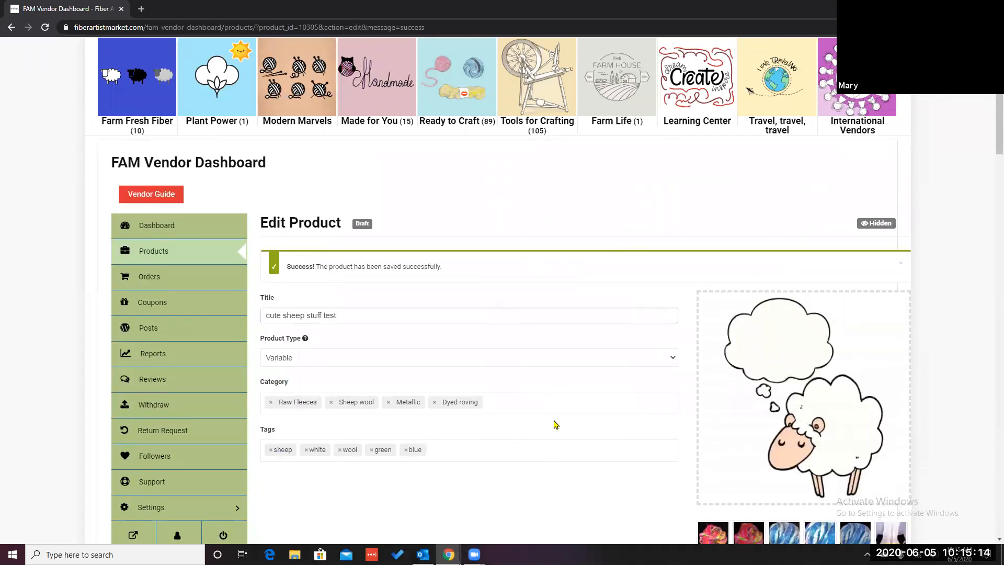
{"action": "scroll", "coordinate": [554, 423], "scroll_direction": "down", "scroll_amount": 4}
{"action": "scroll", "coordinate": [555, 424], "scroll_direction": "down", "scroll_amount": 14}
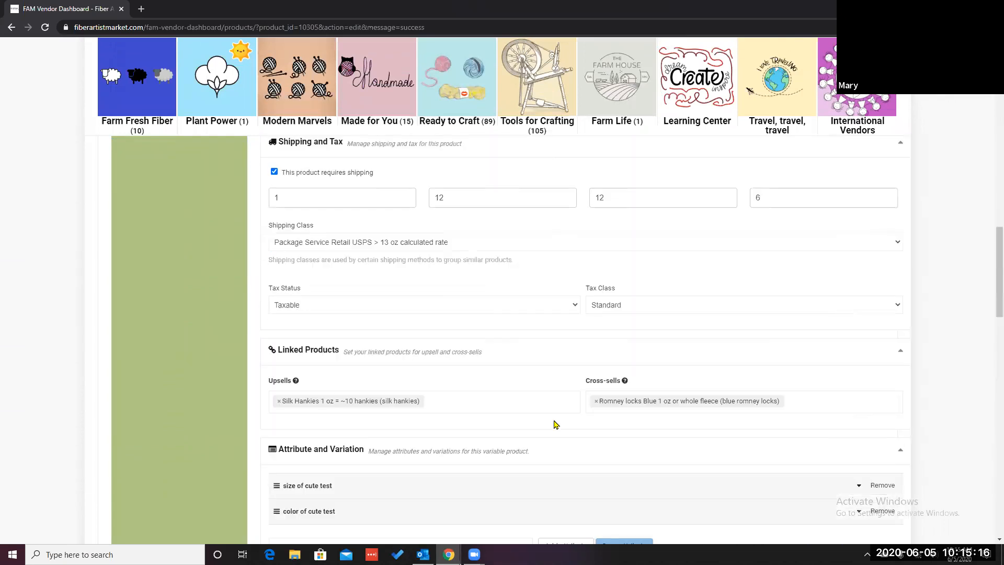
{"action": "scroll", "coordinate": [554, 424], "scroll_direction": "down", "scroll_amount": 15}
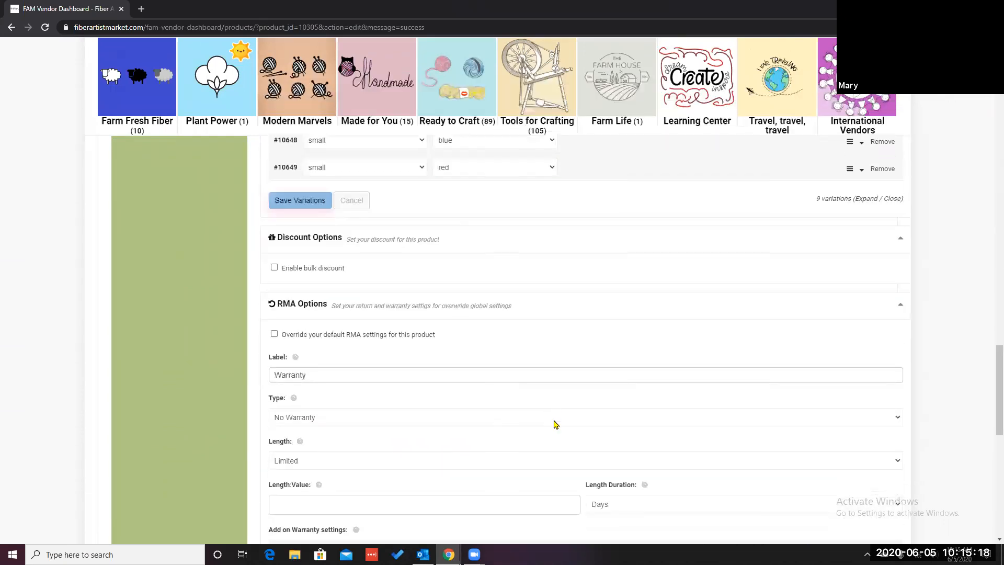
{"action": "scroll", "coordinate": [554, 423], "scroll_direction": "down", "scroll_amount": 5}
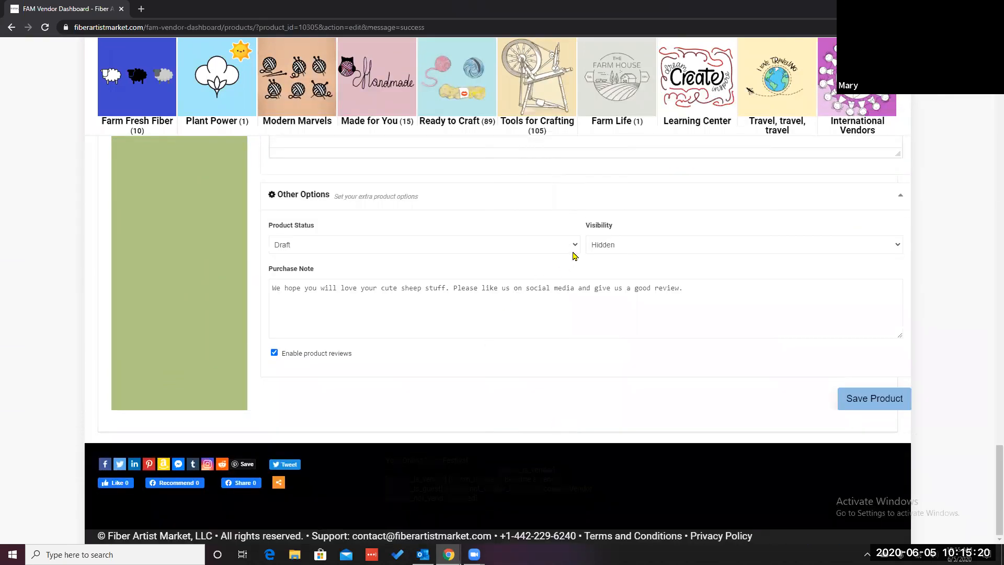
{"action": "left_click", "coordinate": [575, 245]}
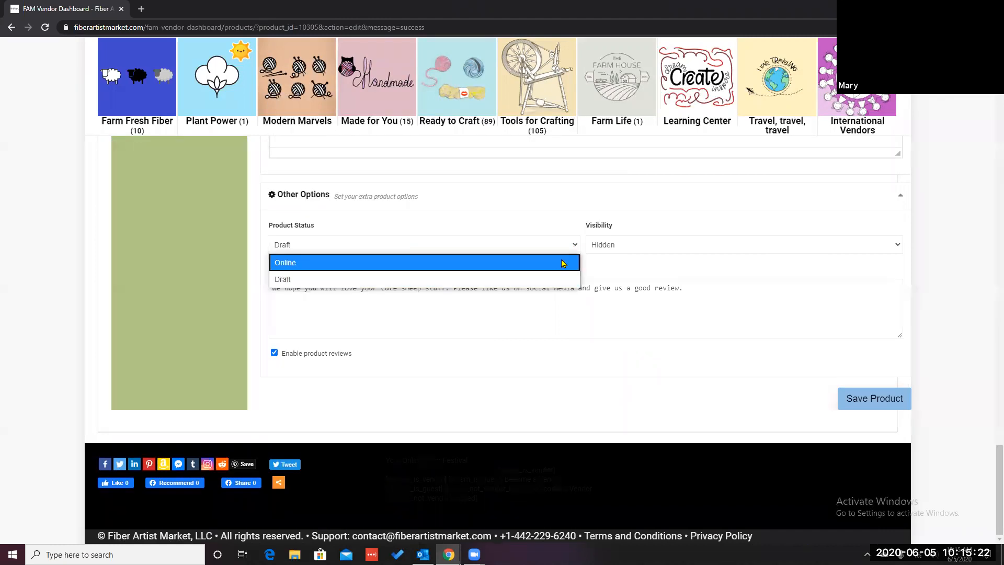
{"action": "left_click", "coordinate": [563, 262]}
{"action": "left_click", "coordinate": [897, 246]}
{"action": "left_click", "coordinate": [827, 270]}
{"action": "left_click", "coordinate": [869, 400]}
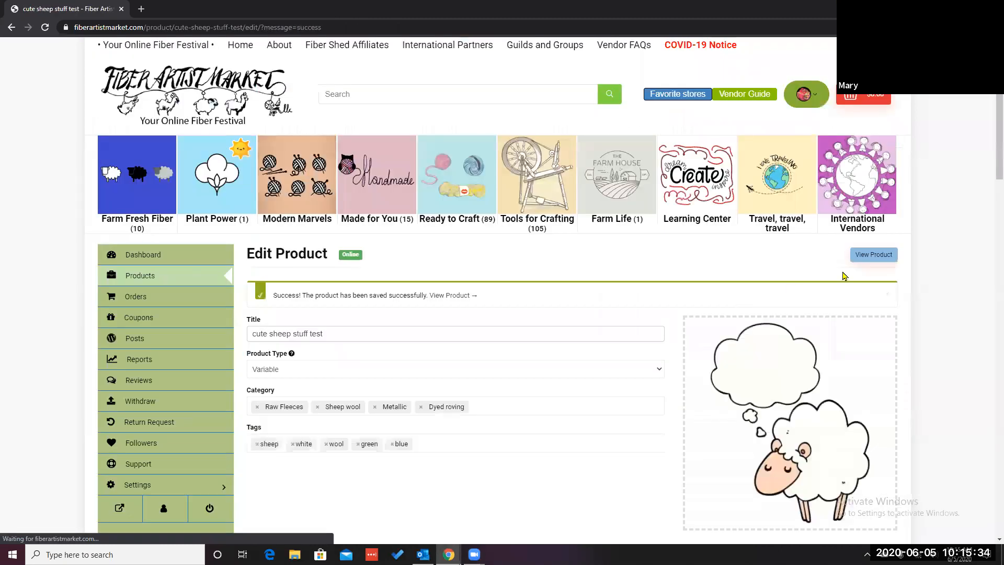
Step: Open the live product page and select size small with colour blue
{"action": "left_click", "coordinate": [874, 254]}
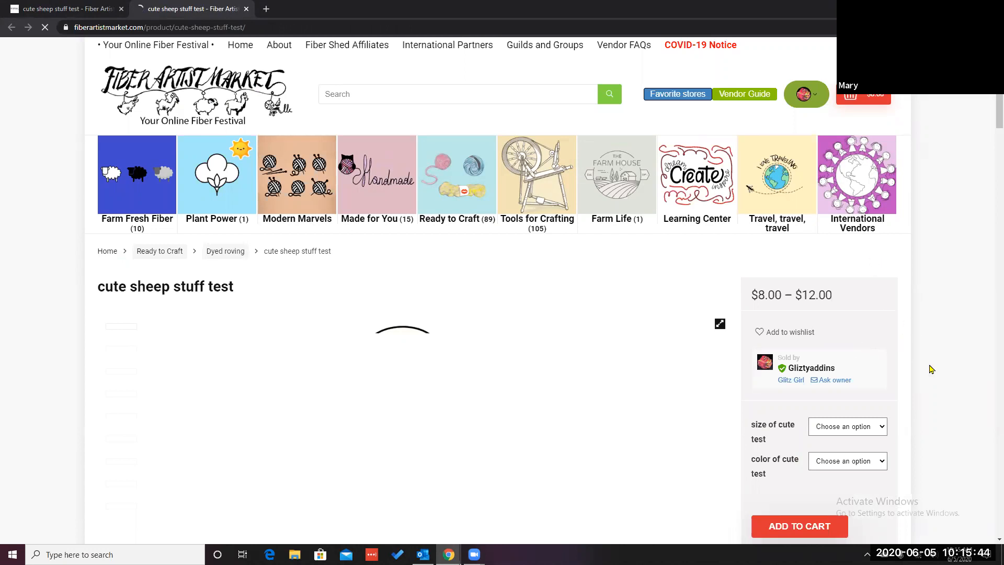
{"action": "scroll", "coordinate": [930, 369], "scroll_direction": "down", "scroll_amount": 3}
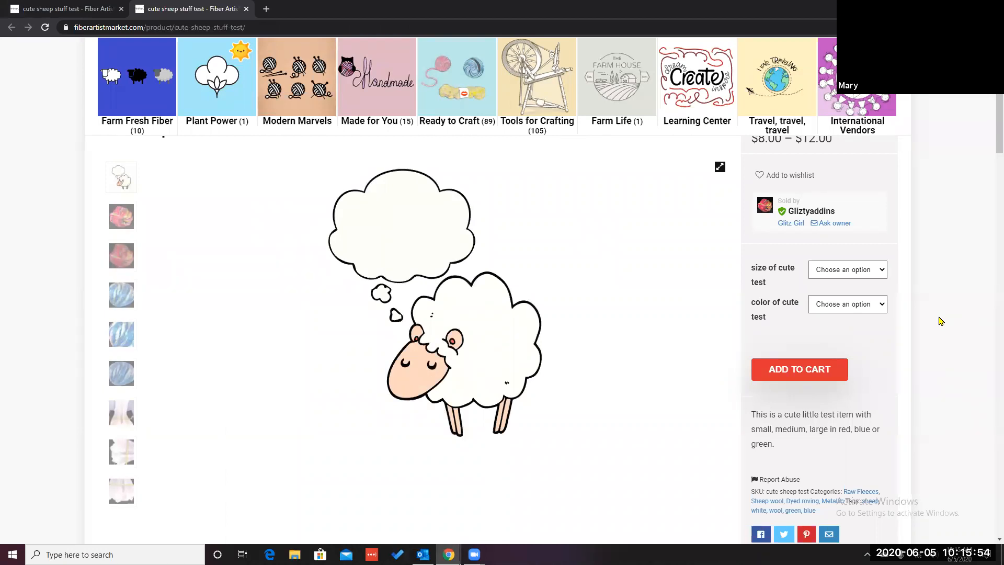
{"action": "scroll", "coordinate": [934, 300], "scroll_direction": "up", "scroll_amount": 2}
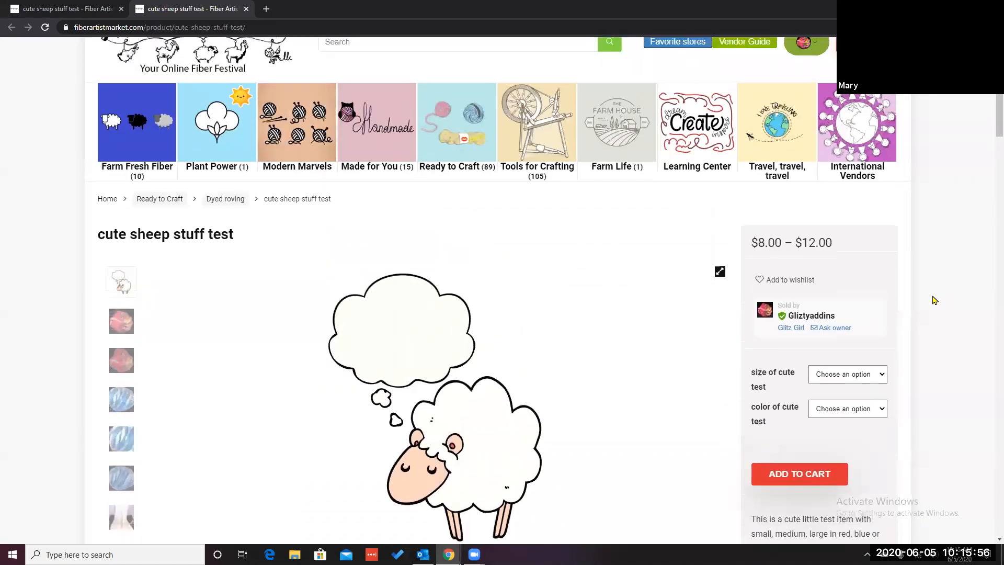
{"action": "scroll", "coordinate": [933, 299], "scroll_direction": "down", "scroll_amount": 2}
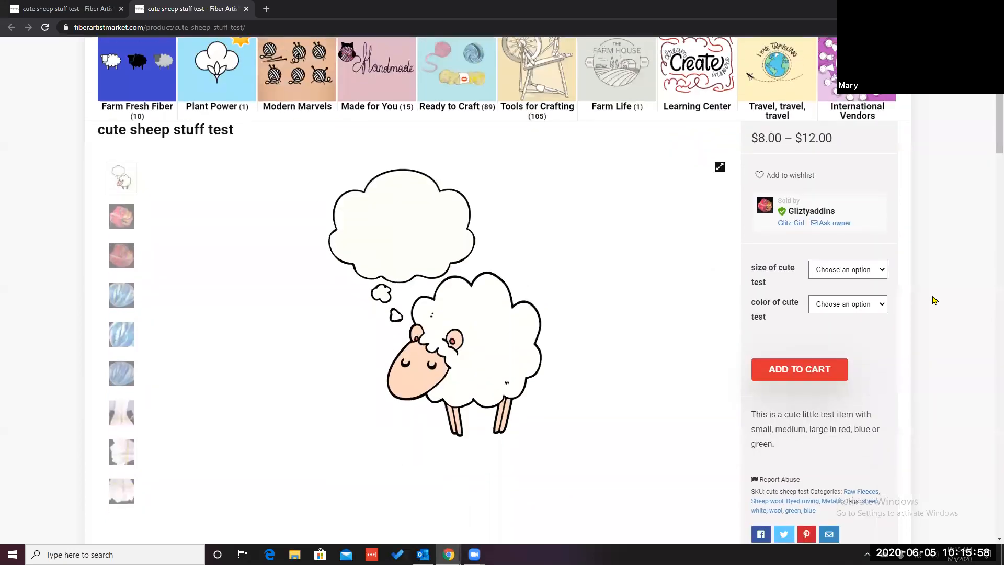
{"action": "left_click", "coordinate": [881, 269]}
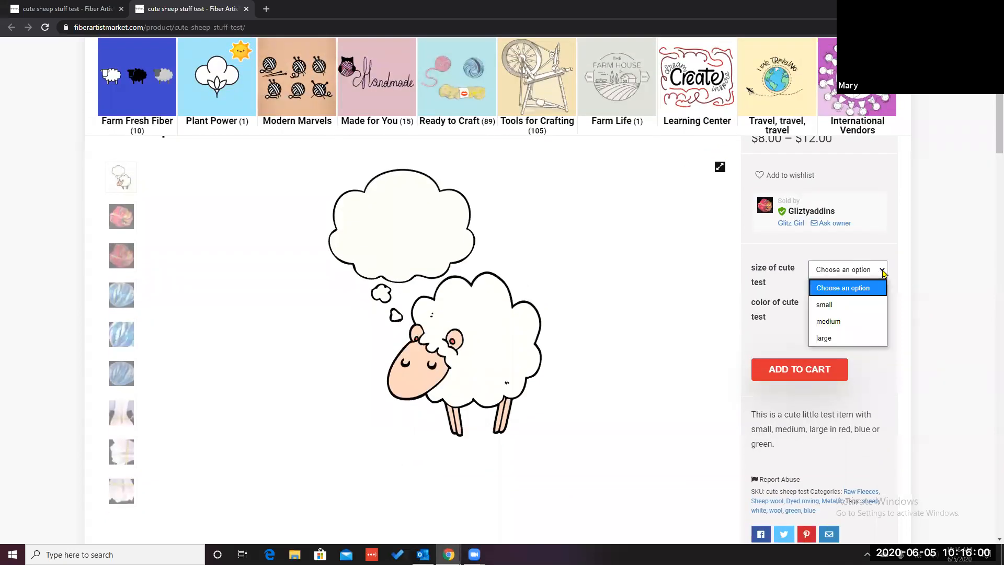
{"action": "left_click", "coordinate": [859, 304]}
{"action": "left_click", "coordinate": [884, 306]}
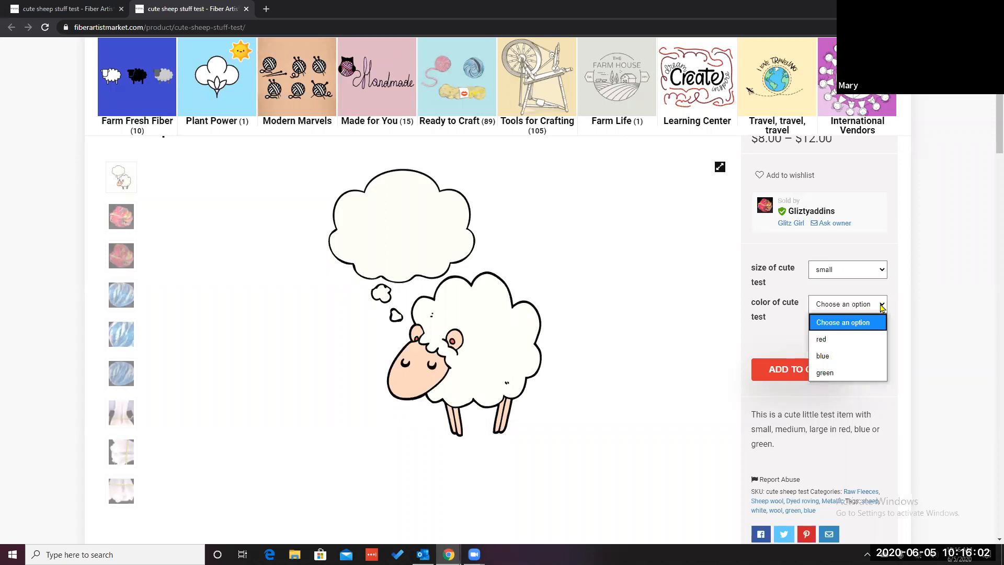
{"action": "left_click", "coordinate": [859, 358]}
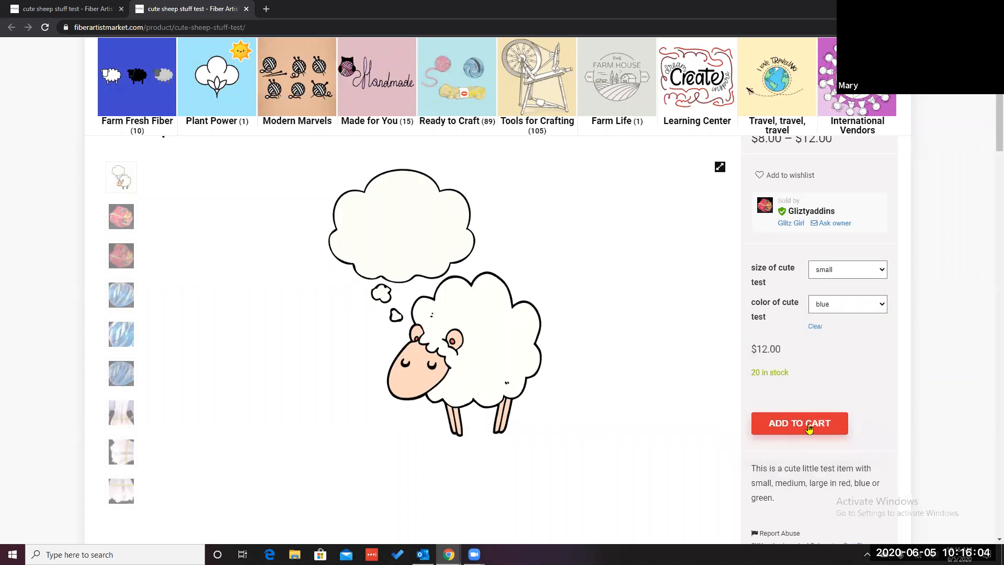
Step: Switch the colour selection to red on the product page to check that variation
{"action": "scroll", "coordinate": [952, 406], "scroll_direction": "down", "scroll_amount": 2}
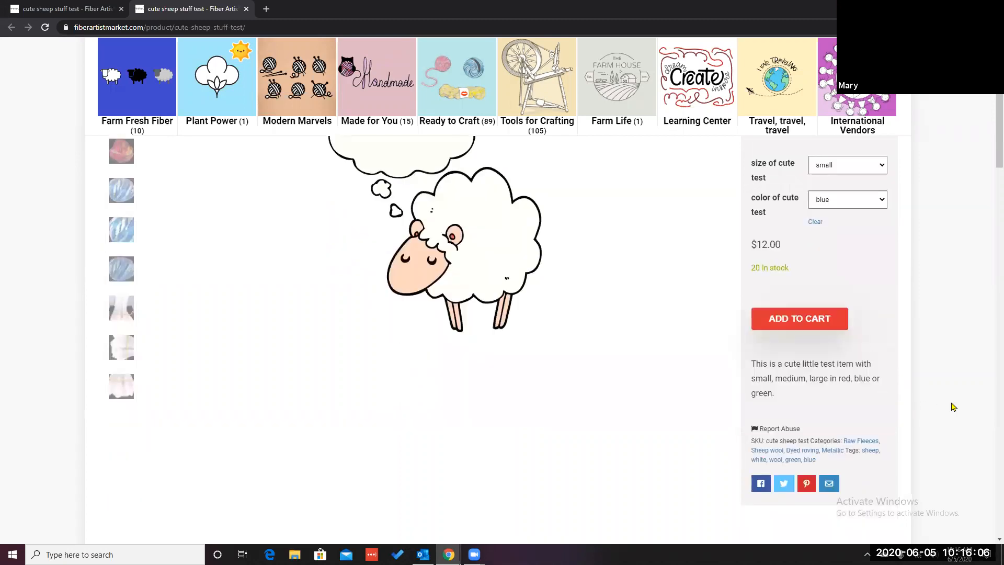
{"action": "scroll", "coordinate": [952, 407], "scroll_direction": "up", "scroll_amount": 5}
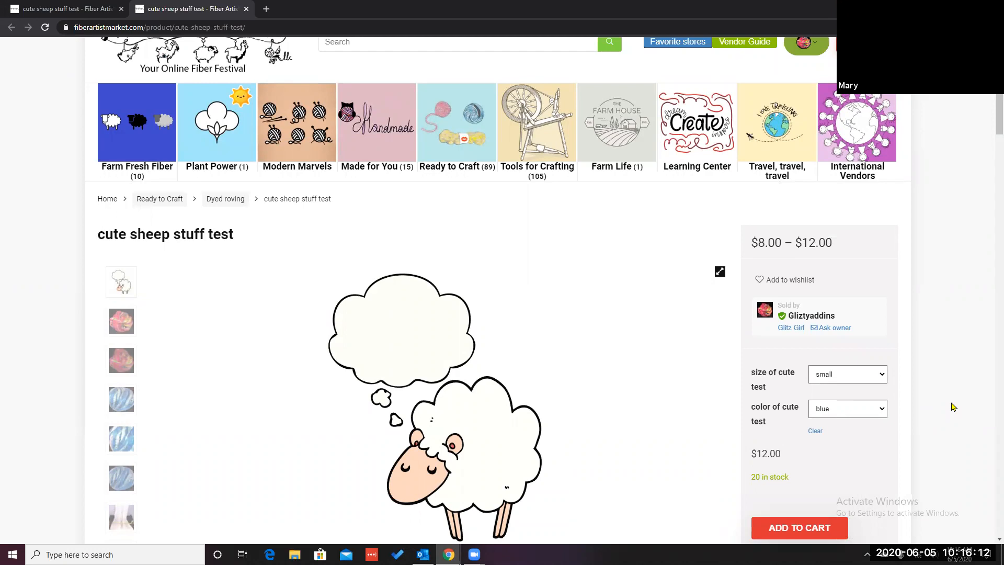
{"action": "scroll", "coordinate": [952, 407], "scroll_direction": "up", "scroll_amount": 1}
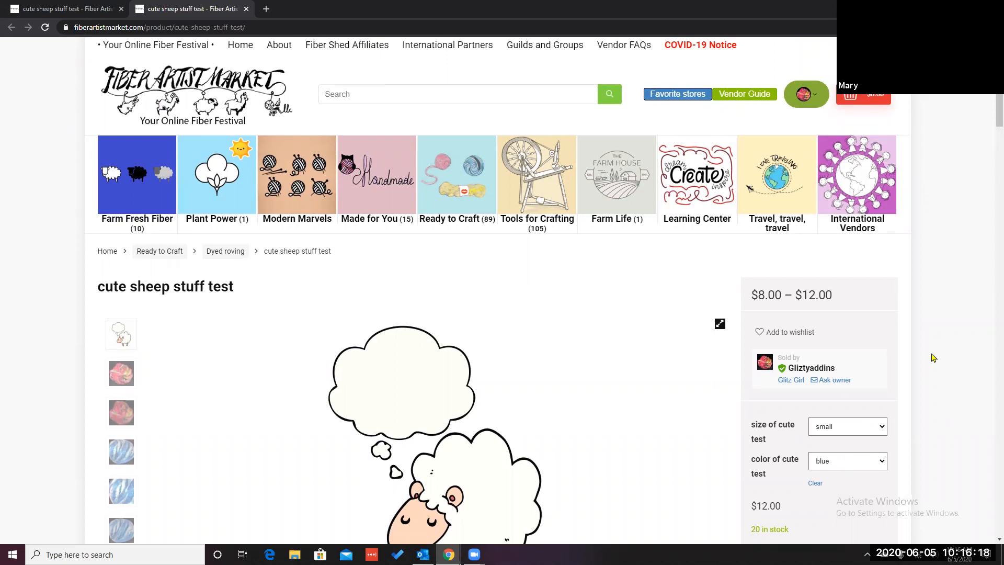
{"action": "scroll", "coordinate": [934, 346], "scroll_direction": "down", "scroll_amount": 3}
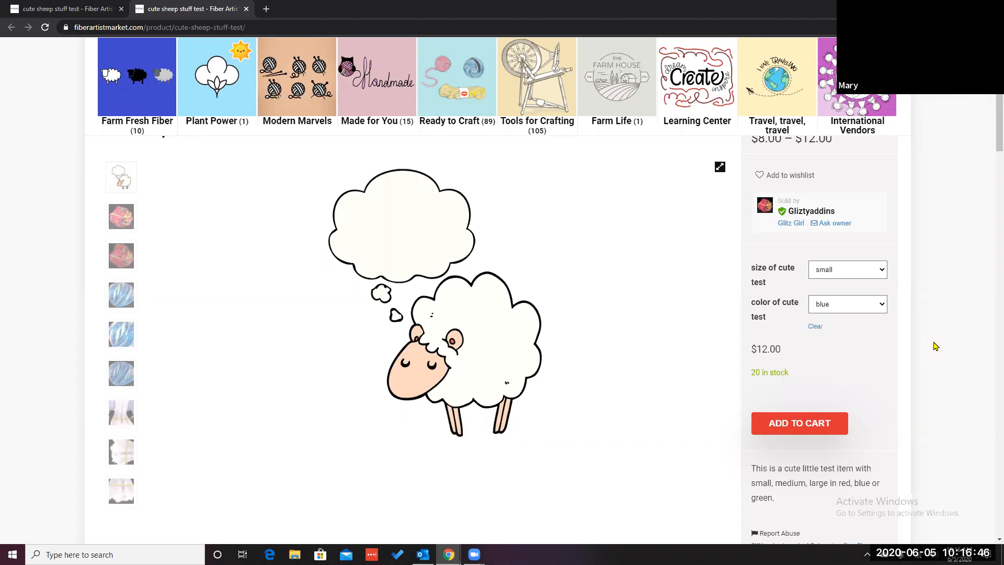
{"action": "left_click", "coordinate": [882, 271]}
{"action": "left_click", "coordinate": [915, 297]}
{"action": "left_click", "coordinate": [882, 306]}
{"action": "left_click", "coordinate": [860, 341]}
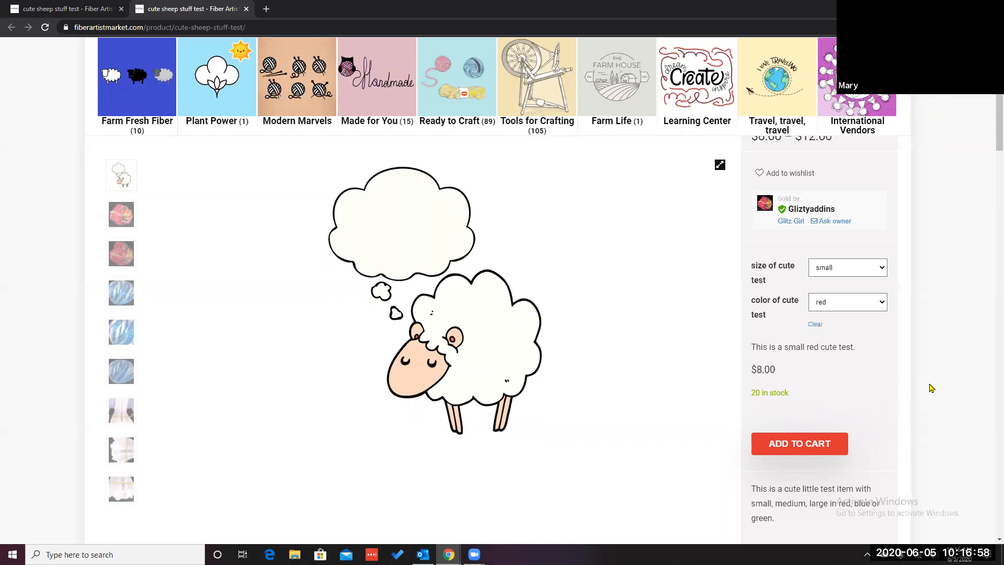
{"action": "scroll", "coordinate": [931, 388], "scroll_direction": "down", "scroll_amount": 1}
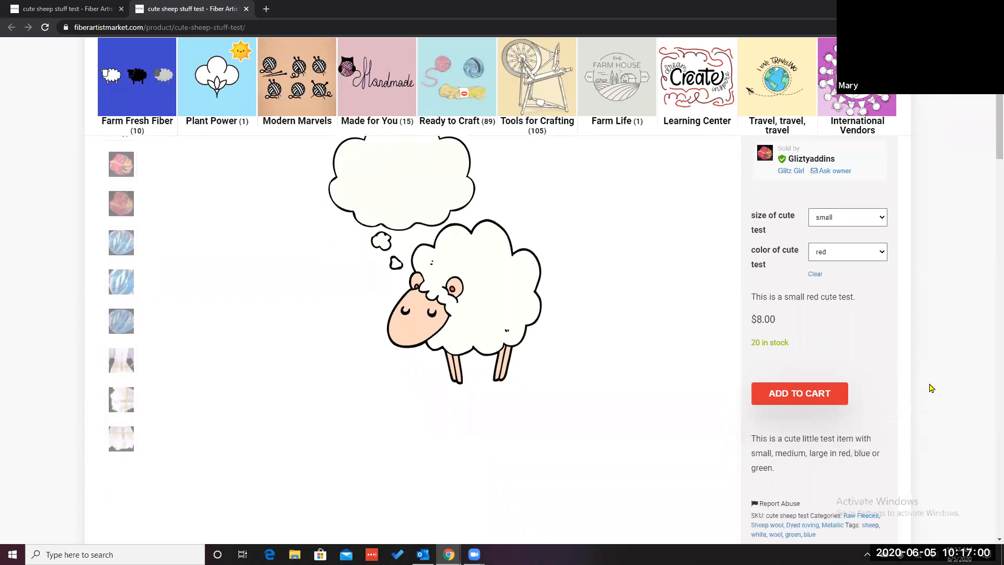
{"action": "scroll", "coordinate": [931, 387], "scroll_direction": "up", "scroll_amount": 4}
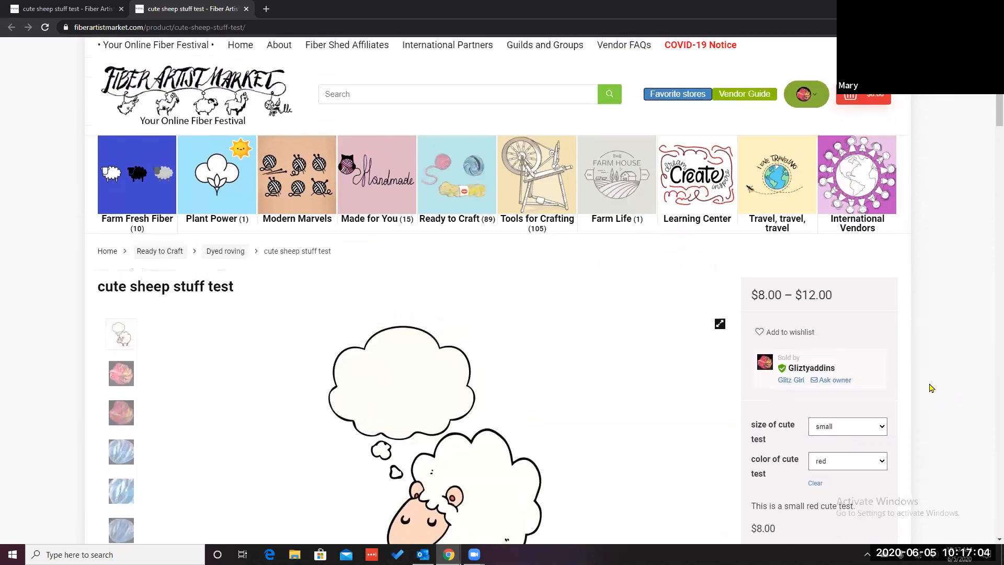